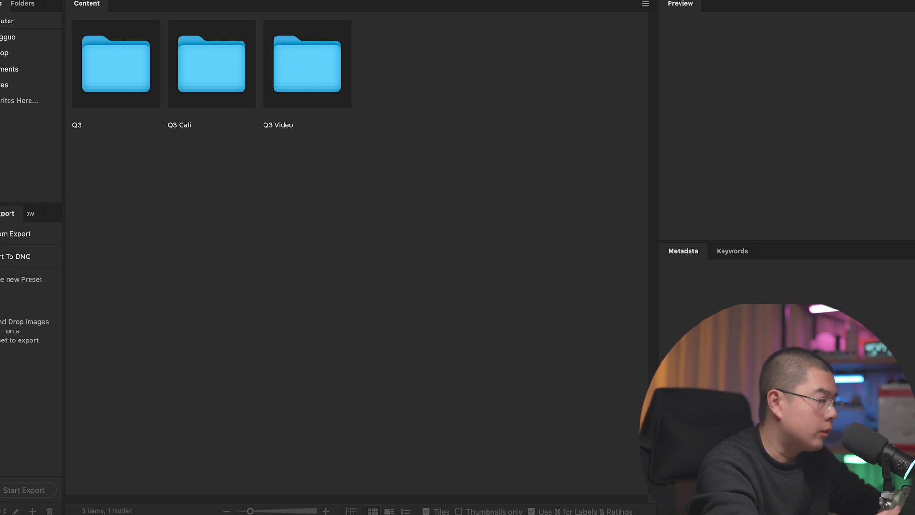
# Open the Q3 Cali folder in Adobe Bridge and preview its first photos
pyautogui.click(122, 69)
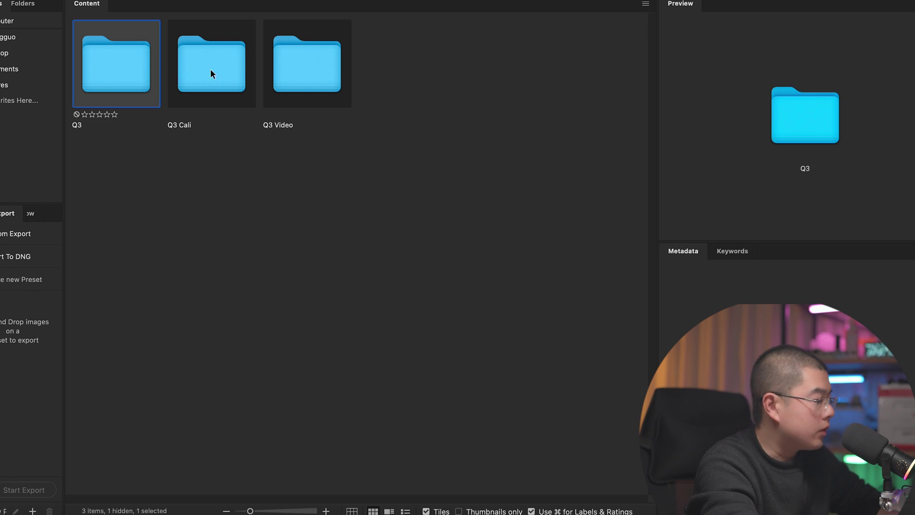
pyautogui.doubleClick(220, 72)
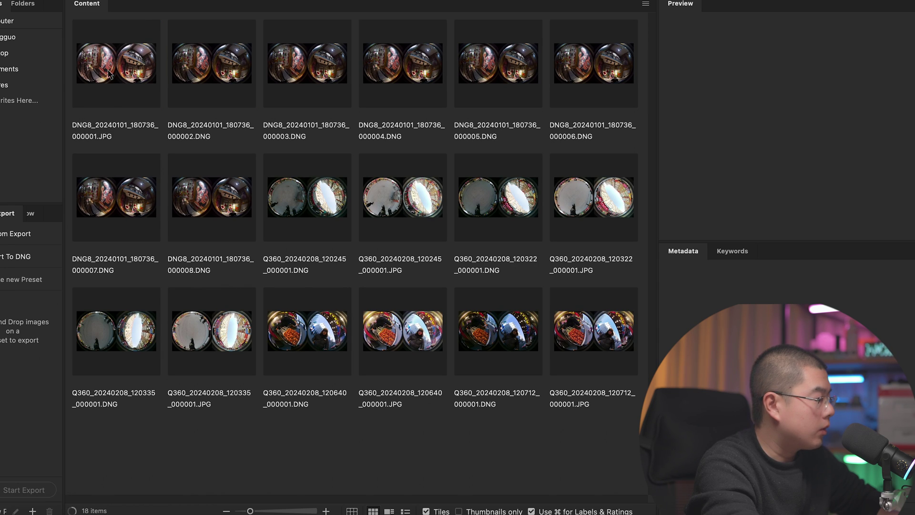
pyautogui.click(199, 62)
pyautogui.press('Left')
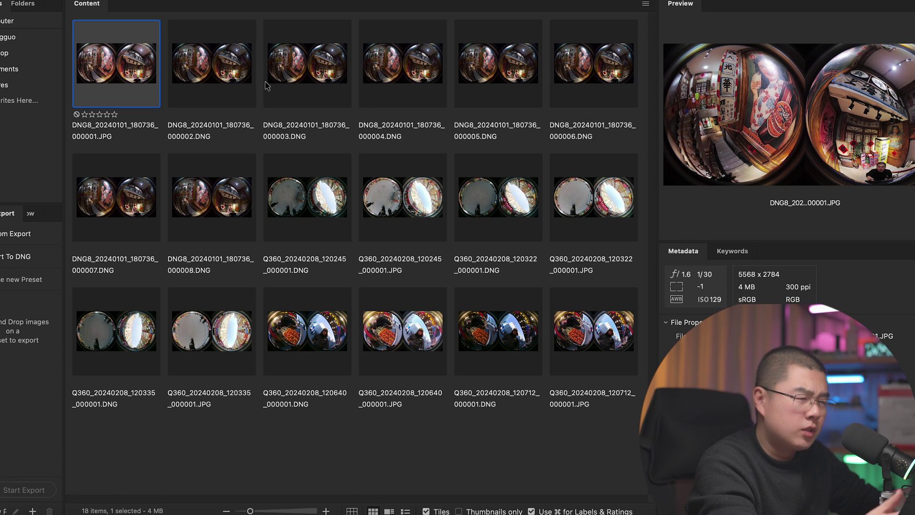
pyautogui.press('Down')
pyautogui.press('Down')
pyautogui.press('Right')
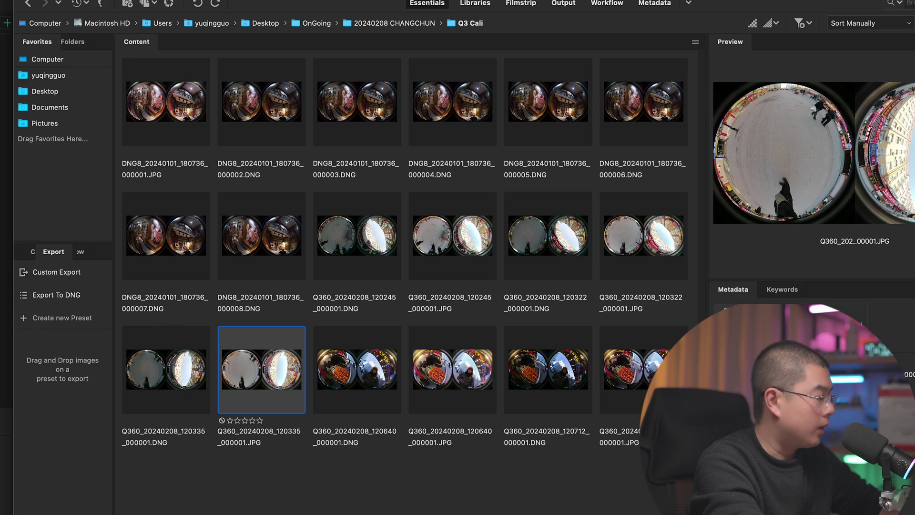
# Select all 18 photos and drag them into QooCam Studio
pyautogui.click(140, 114)
pyautogui.press('super+a')
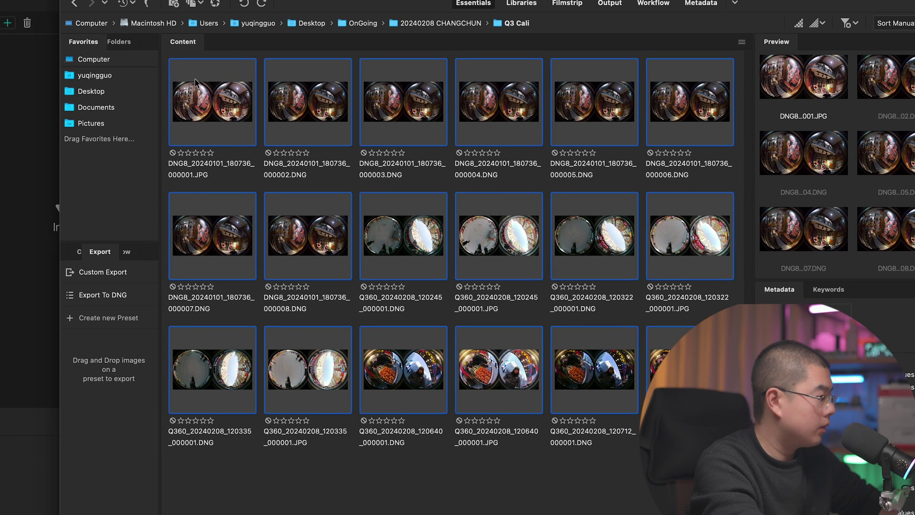
pyautogui.moveTo(166, 102); pyautogui.dragTo(25, 108)
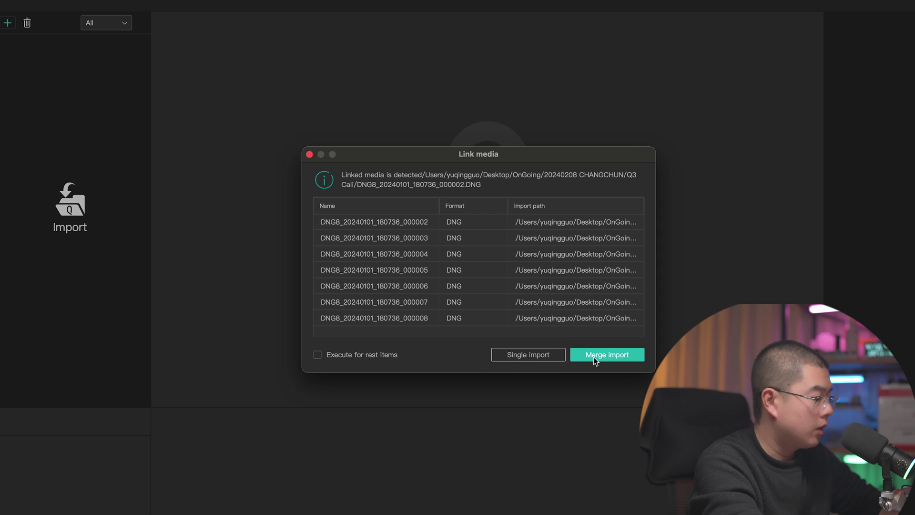
# Merge-import the shots and open Q360_20240208_120245_000001.JPG with gravity correction on
pyautogui.click(595, 355)
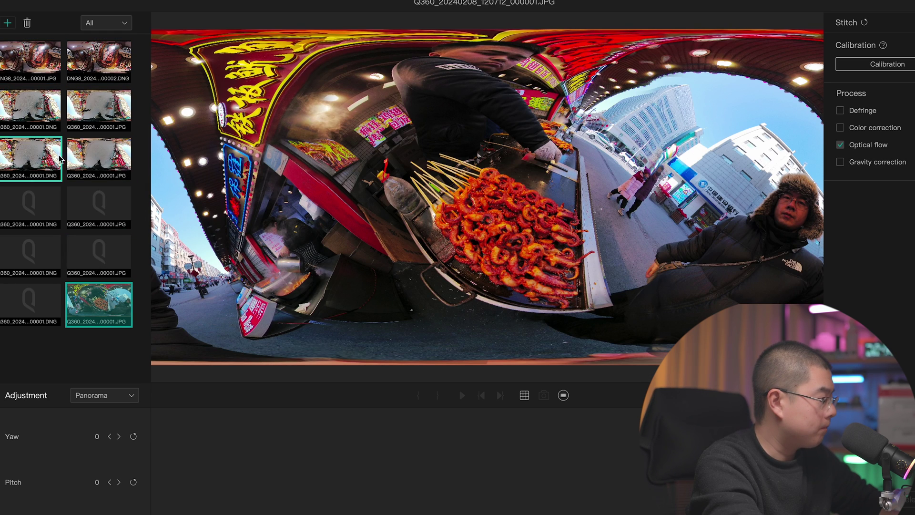
pyautogui.click(98, 110)
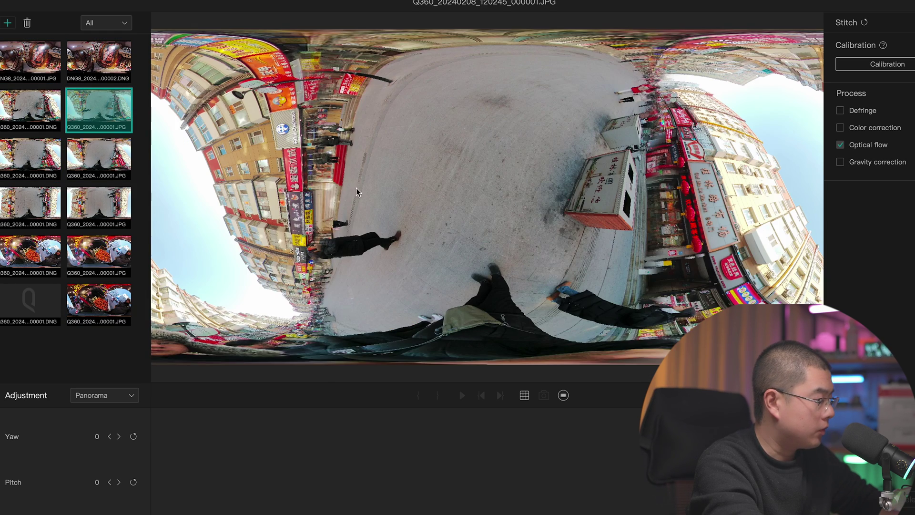
pyautogui.click(867, 165)
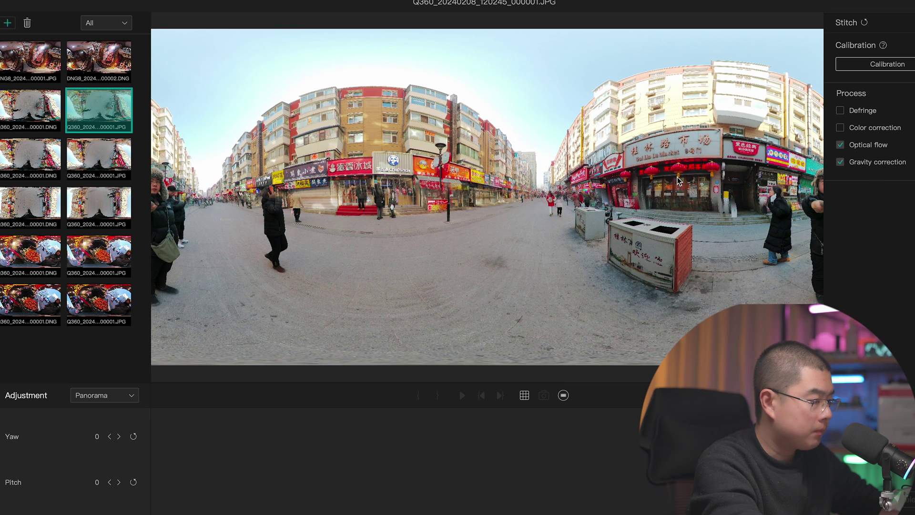
# Inspect the ChaPanda shopfront doors and signs for seams in 360 view
pyautogui.click(563, 395)
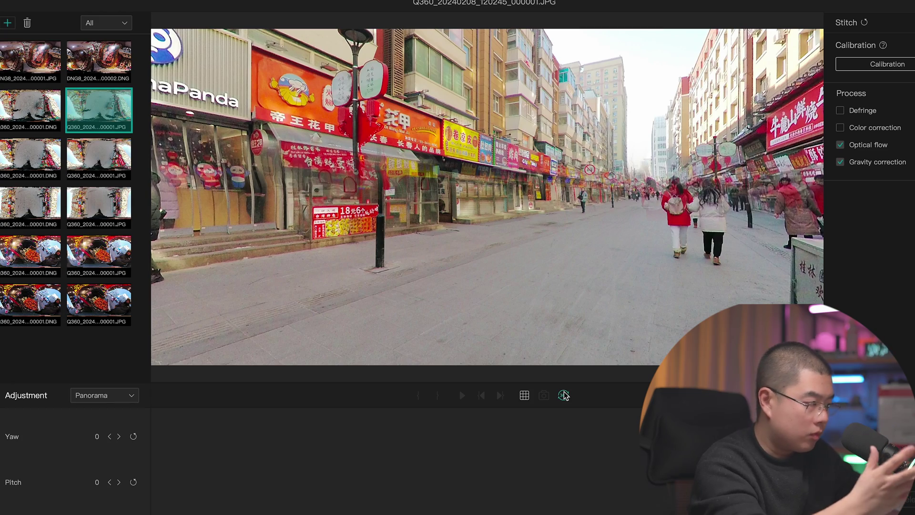
pyautogui.scroll(2, 349, 192)
pyautogui.moveTo(349, 193); pyautogui.dragTo(379, 157)
pyautogui.scroll(5, 379, 158)
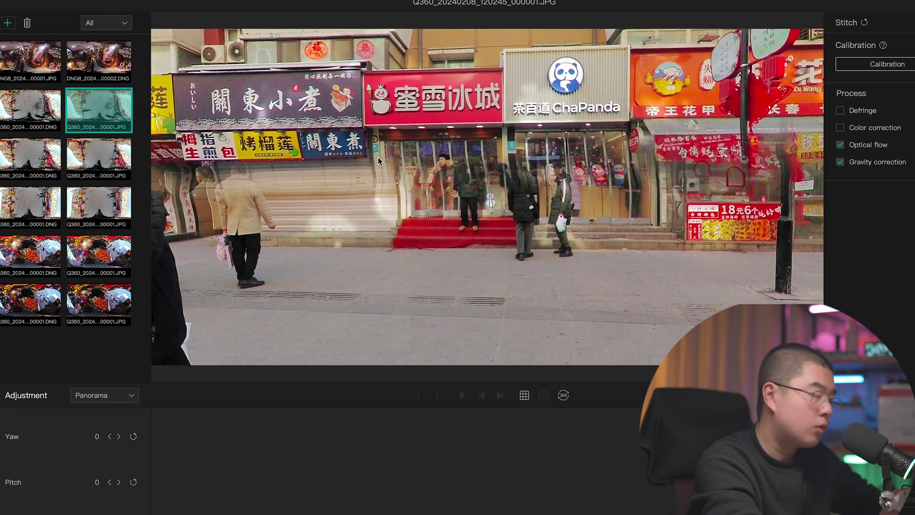
pyautogui.scroll(5, 378, 156)
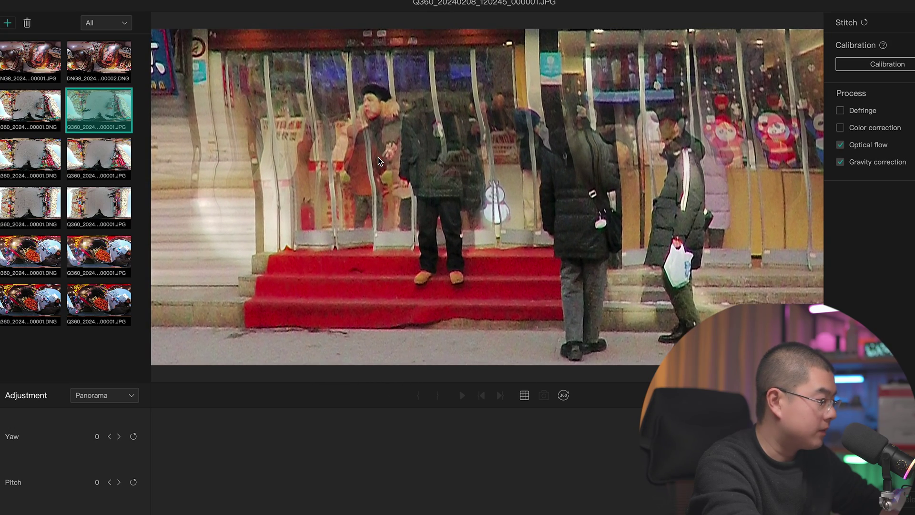
pyautogui.moveTo(379, 156); pyautogui.dragTo(429, 195)
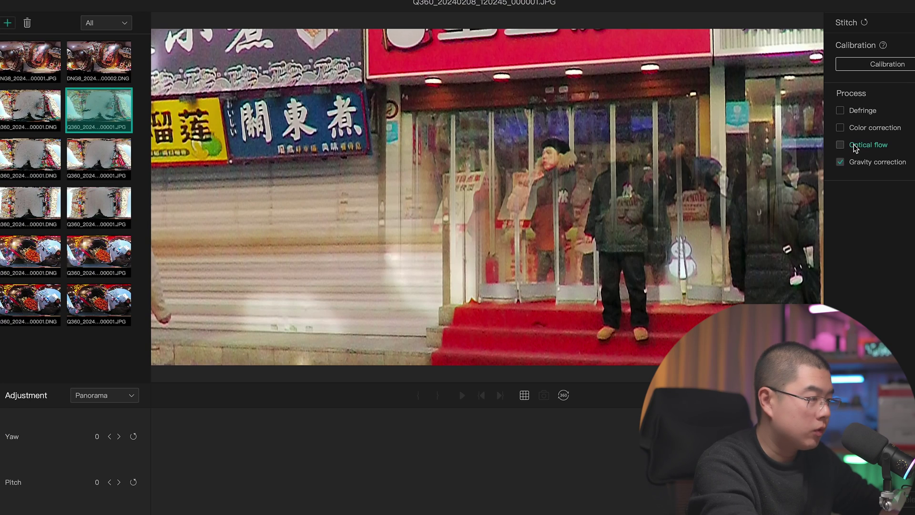
pyautogui.click(854, 150)
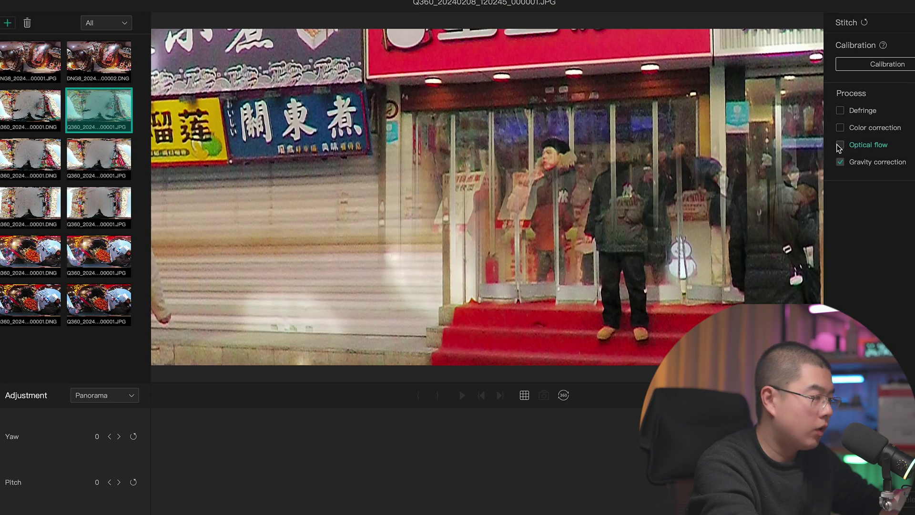
# Turn optical flow off and pan along the red-sign street to compare seams
pyautogui.click(853, 149)
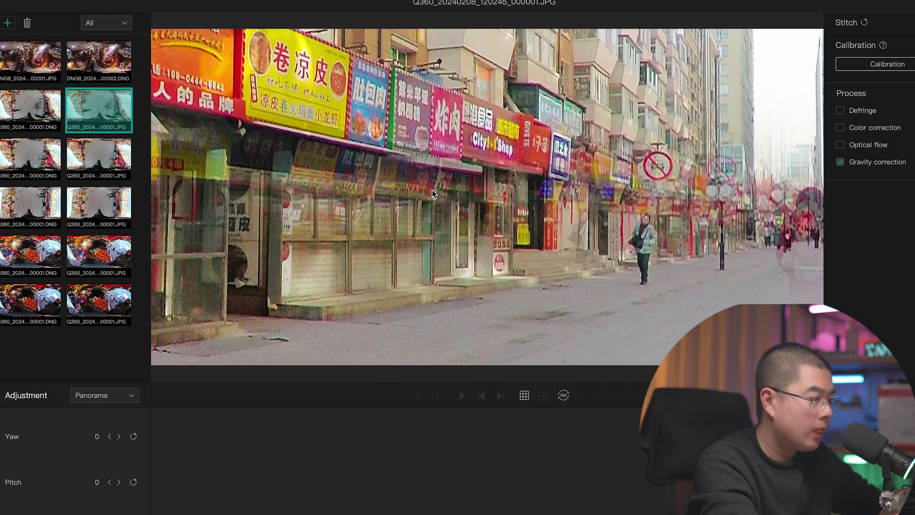
pyautogui.moveTo(432, 193); pyautogui.dragTo(608, 217)
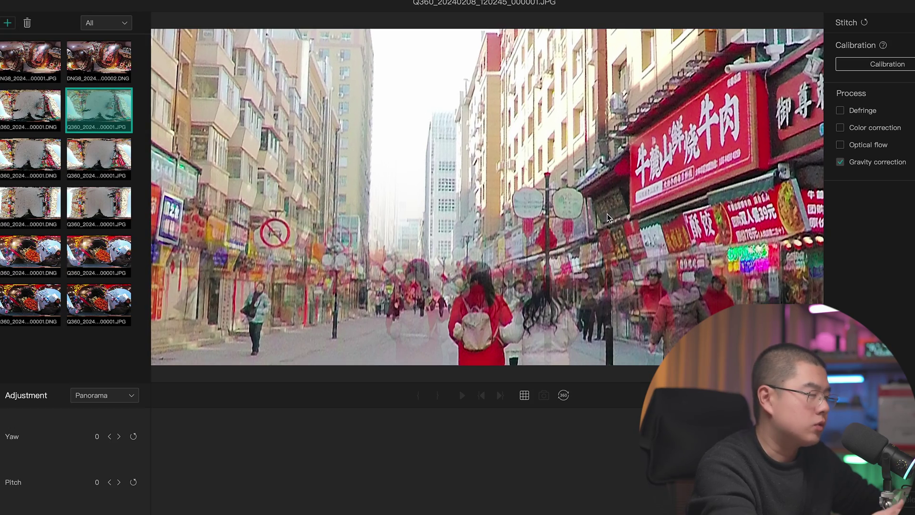
pyautogui.moveTo(533, 213); pyautogui.dragTo(562, 218)
pyautogui.moveTo(359, 233); pyautogui.dragTo(485, 185)
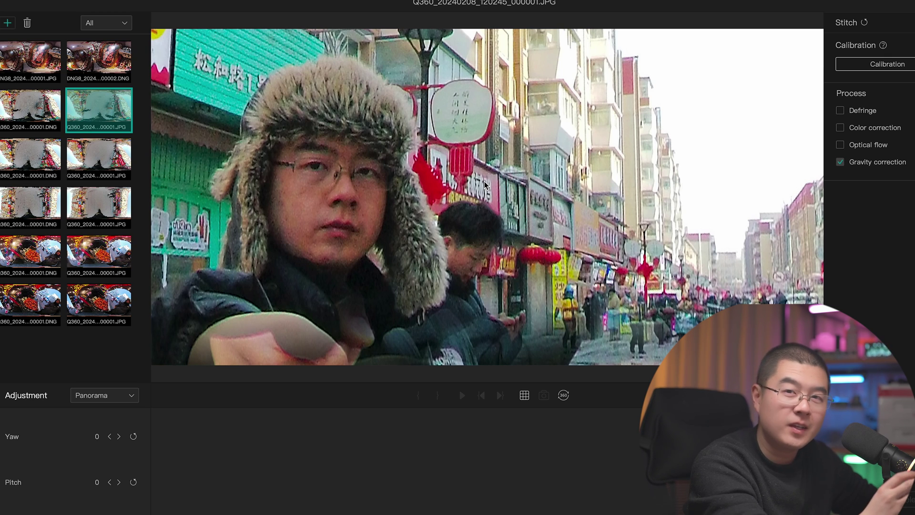
pyautogui.moveTo(591, 211); pyautogui.dragTo(613, 215)
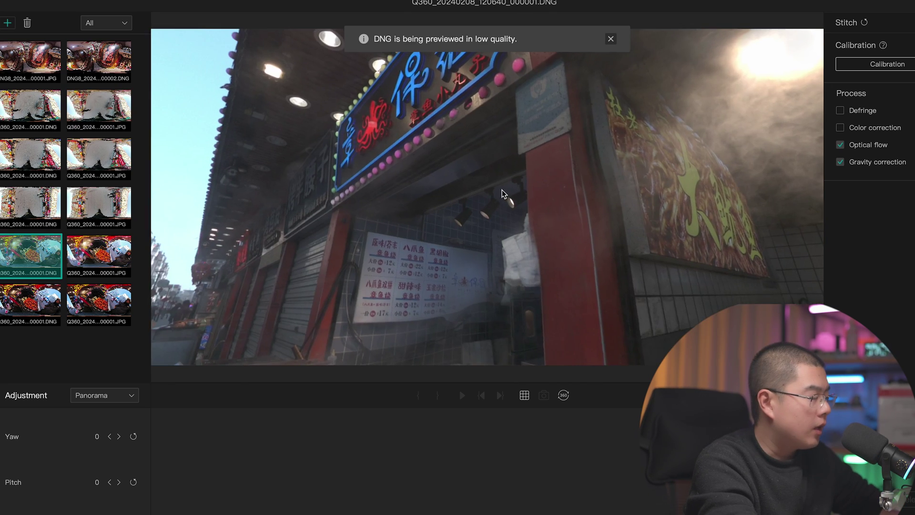
pyautogui.moveTo(502, 189); pyautogui.dragTo(500, 183)
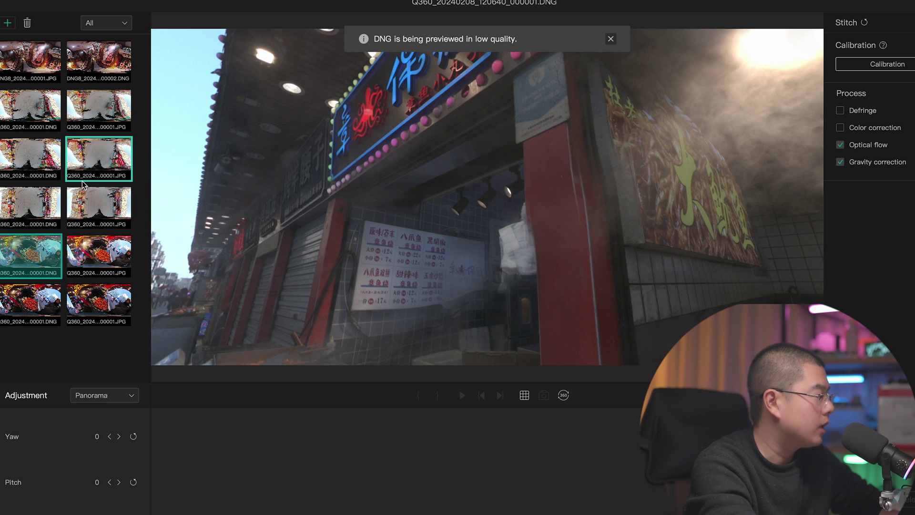
# Open DNG8_20240101_180736_000002.DNG and turn optical flow off
pyautogui.click(96, 61)
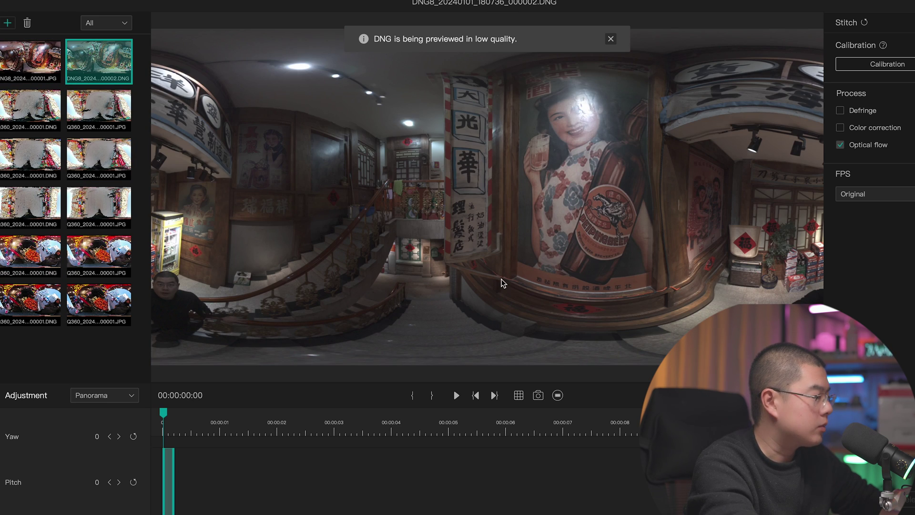
pyautogui.moveTo(460, 170); pyautogui.dragTo(475, 191)
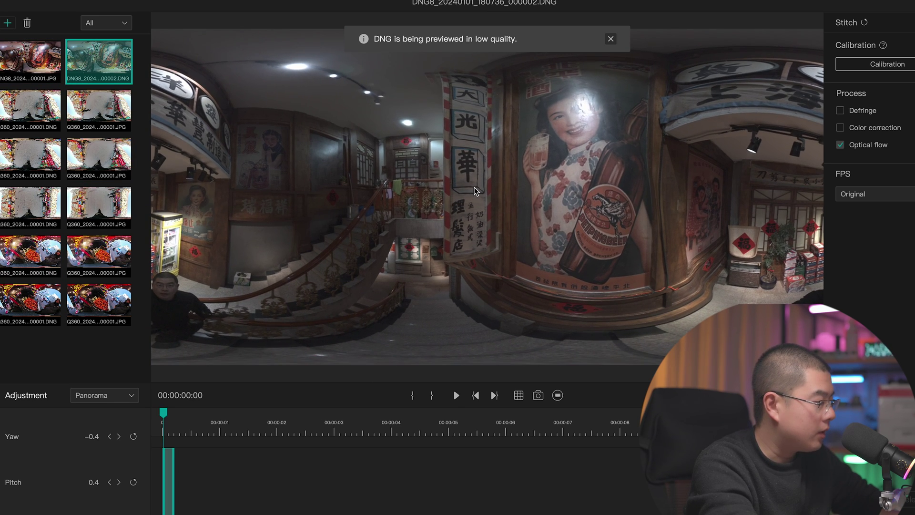
pyautogui.moveTo(435, 214); pyautogui.dragTo(445, 207)
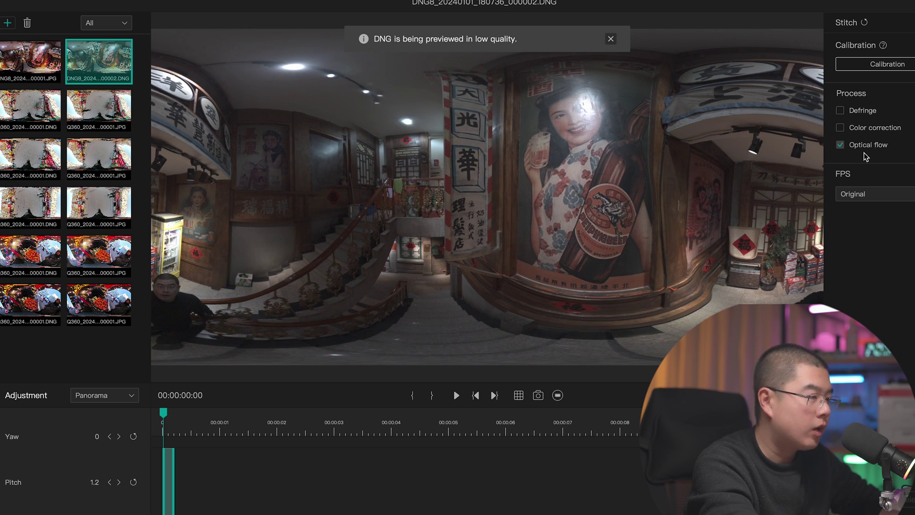
pyautogui.click(840, 145)
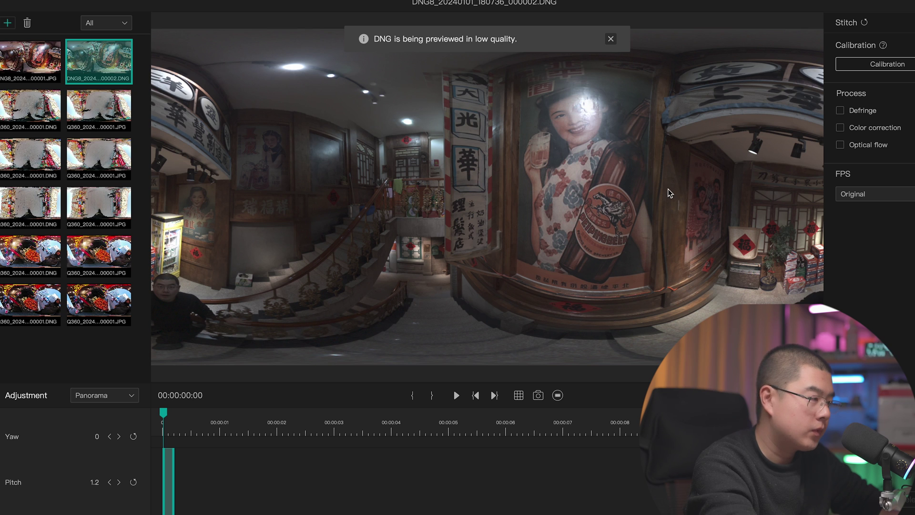
pyautogui.moveTo(668, 189); pyautogui.dragTo(618, 188)
# Inspect the poster, stairs and railing seams in 360 view
pyautogui.click(558, 398)
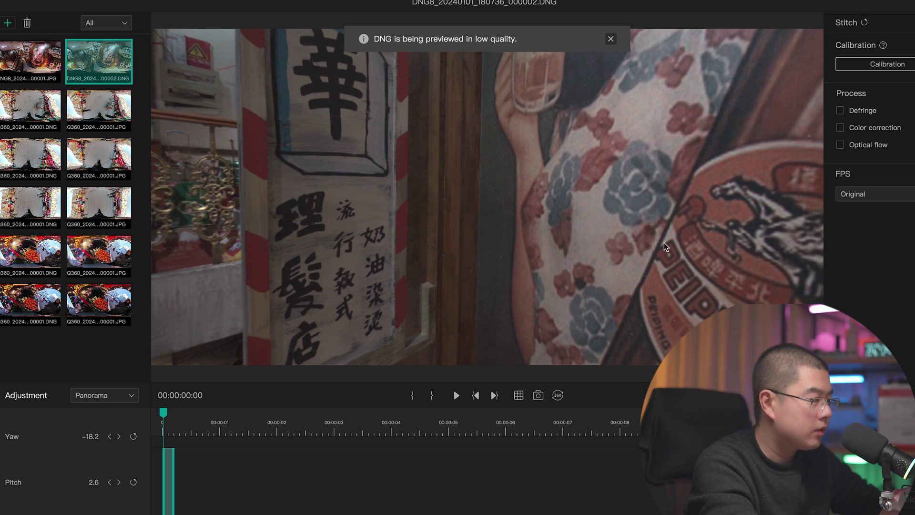
pyautogui.moveTo(665, 242); pyautogui.dragTo(491, 264)
pyautogui.moveTo(467, 199); pyautogui.dragTo(577, 131)
pyautogui.moveTo(541, 167); pyautogui.dragTo(542, 147)
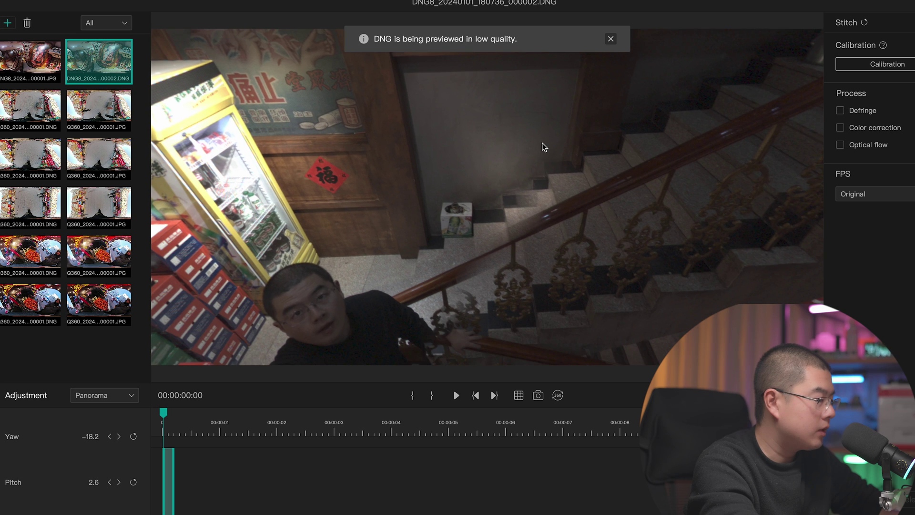
pyautogui.scroll(3, 519, 202)
pyautogui.moveTo(519, 202); pyautogui.dragTo(572, 193)
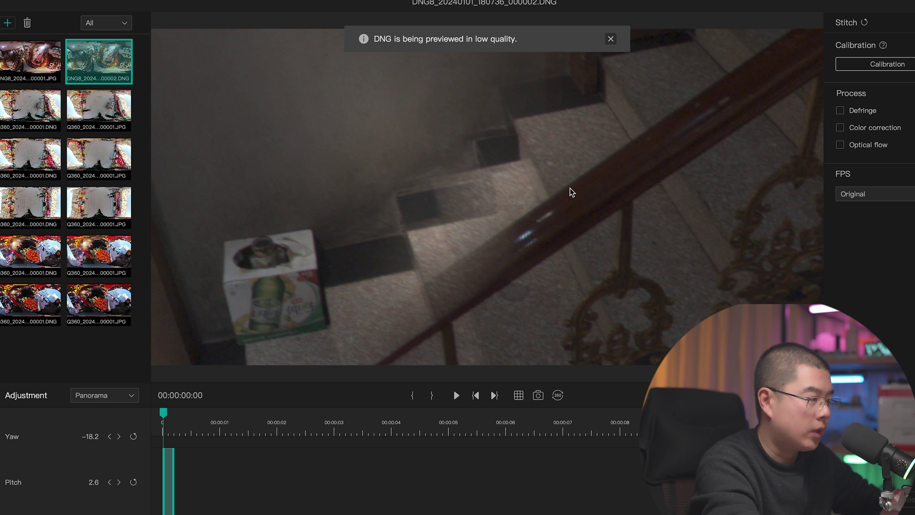
pyautogui.moveTo(572, 192); pyautogui.dragTo(570, 209)
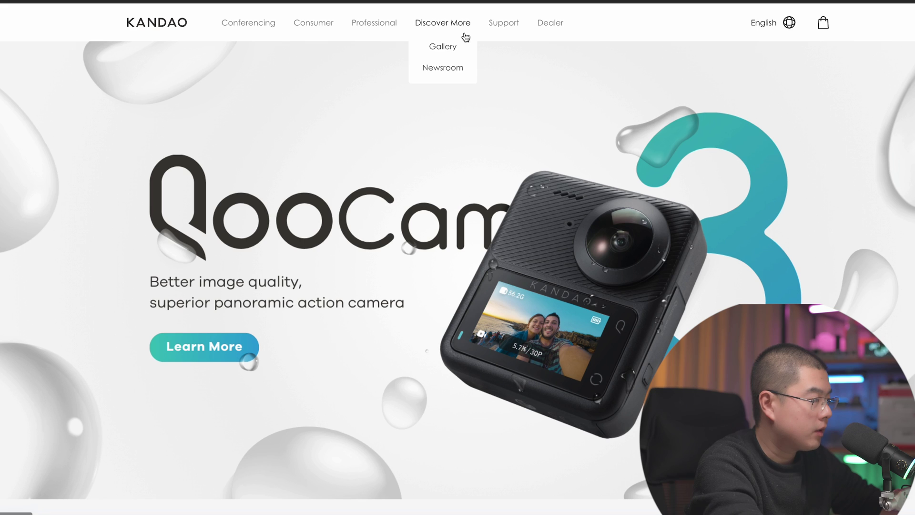
# Go to Kandao's Consumer support page for QooCam 3
pyautogui.click(499, 26)
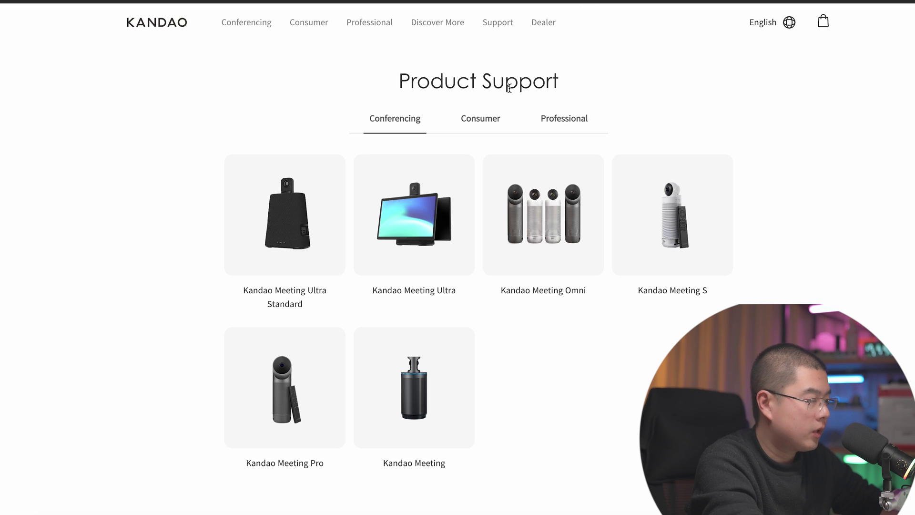
pyautogui.click(492, 122)
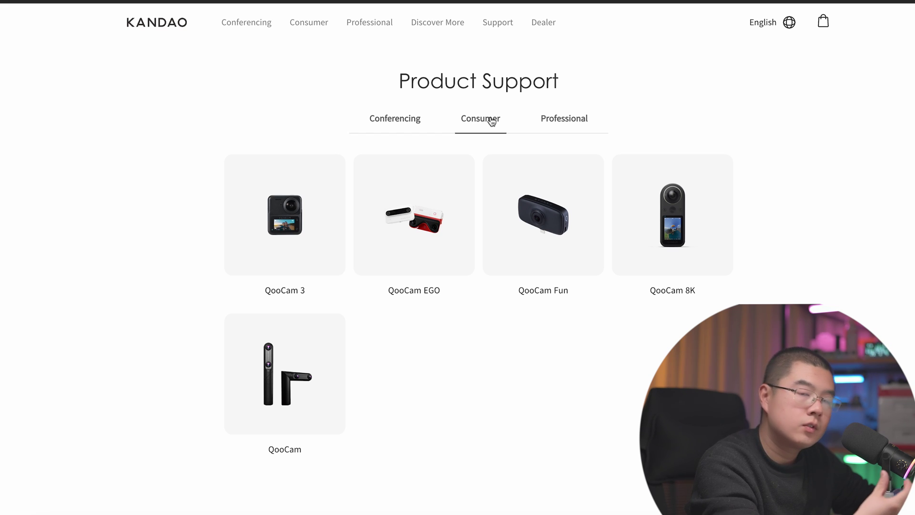
pyautogui.click(266, 238)
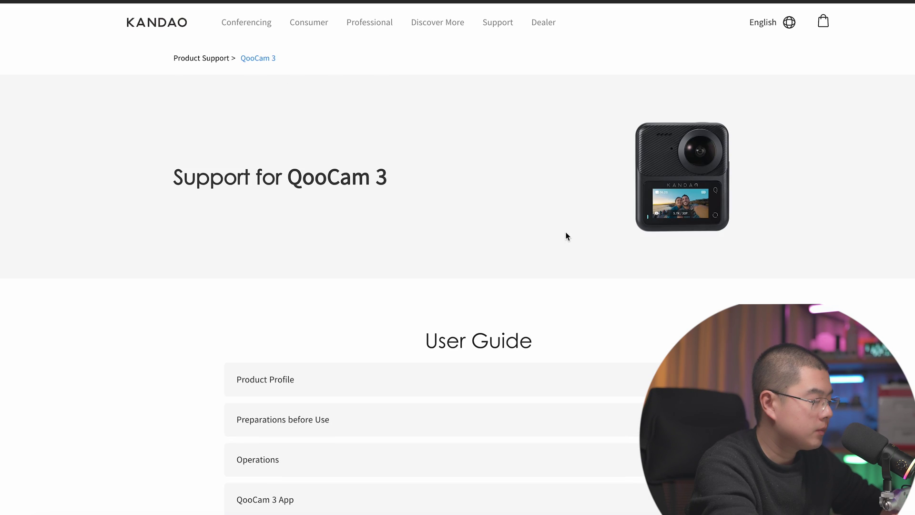
# Download the 'Calibrate QooCam 3 using QooCam Studio 2.0' manual PDF
pyautogui.scroll(-10, 566, 235)
pyautogui.scroll(-15, 566, 235)
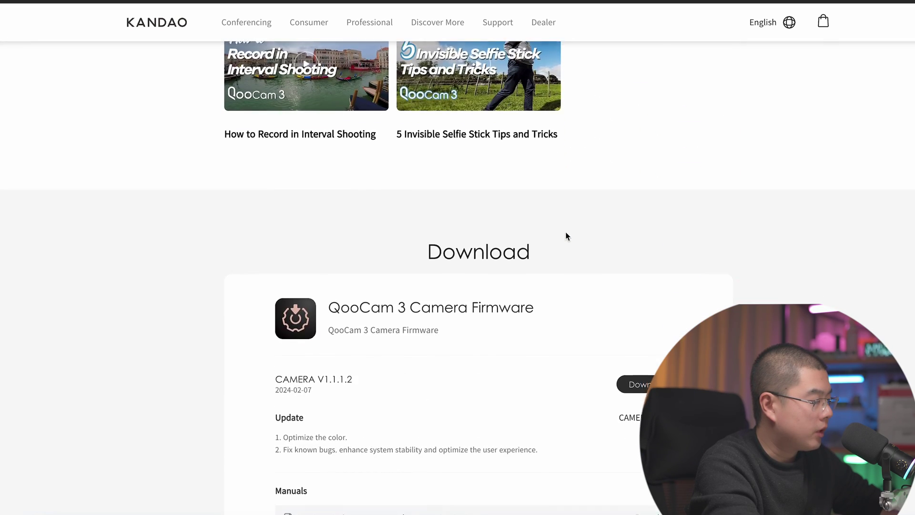
pyautogui.scroll(-8, 567, 235)
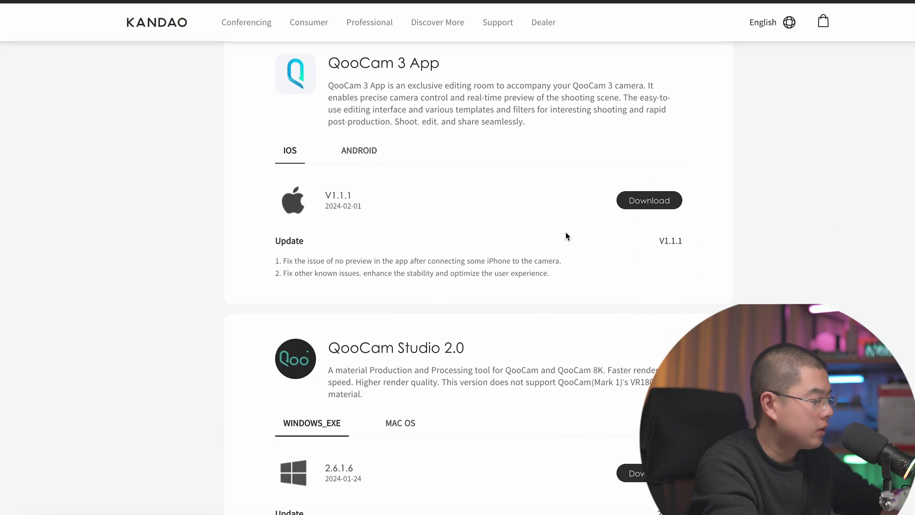
pyautogui.scroll(2, 567, 236)
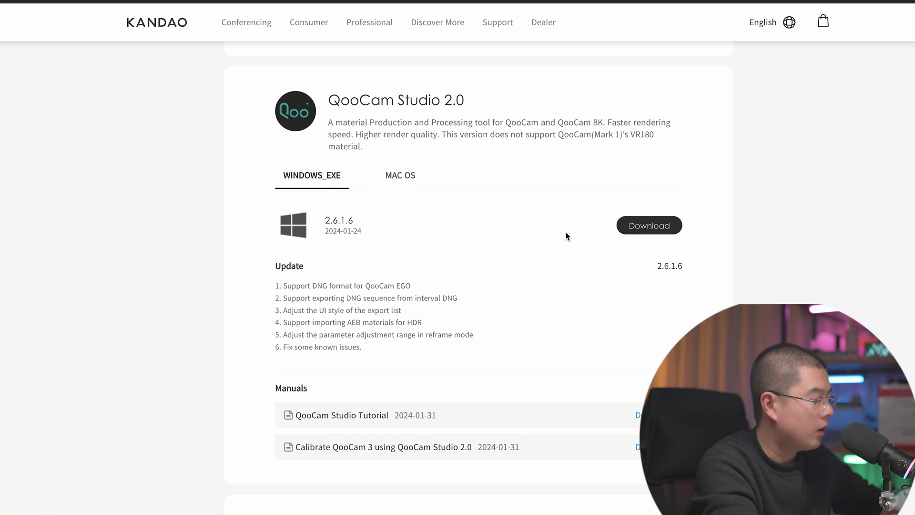
pyautogui.scroll(-2, 457, 132)
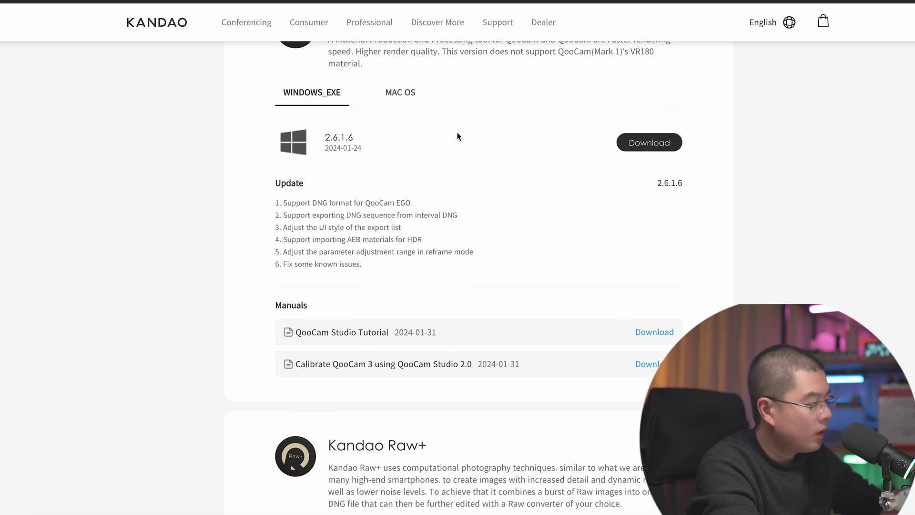
pyautogui.moveTo(311, 366); pyautogui.dragTo(426, 359)
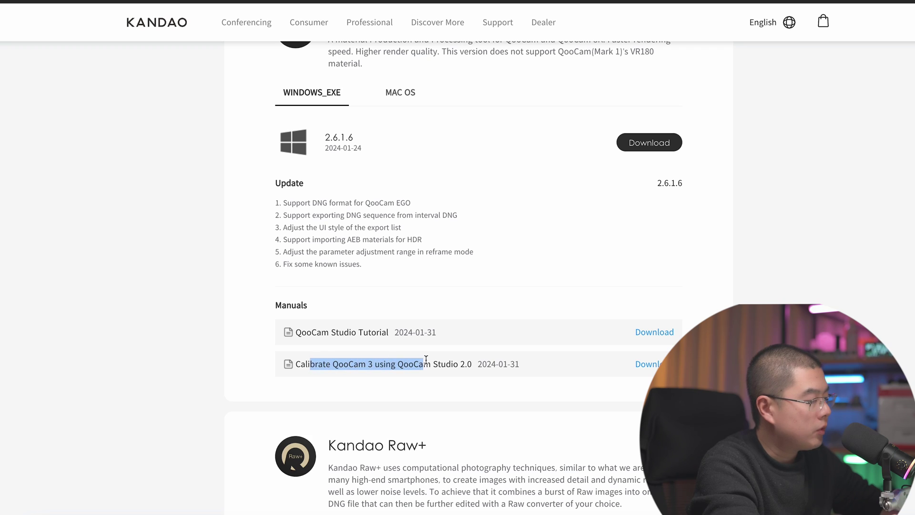
pyautogui.click(457, 364)
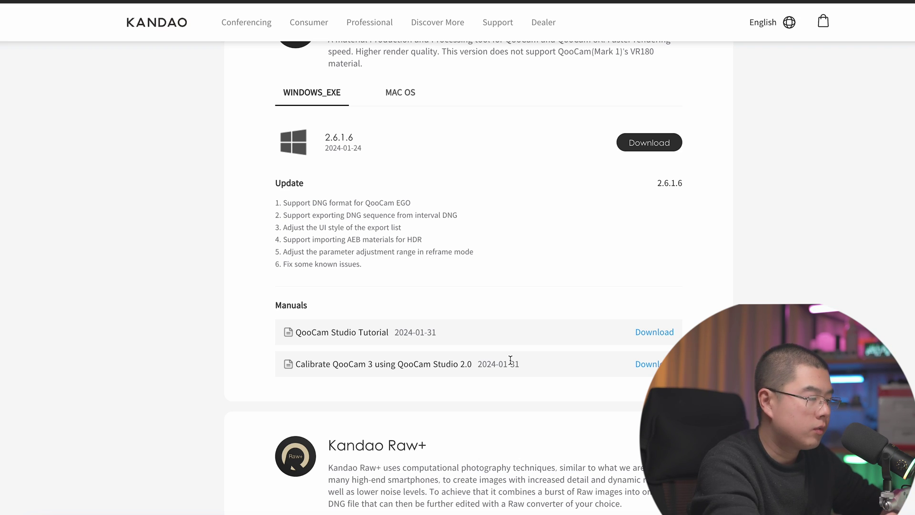
pyautogui.click(649, 363)
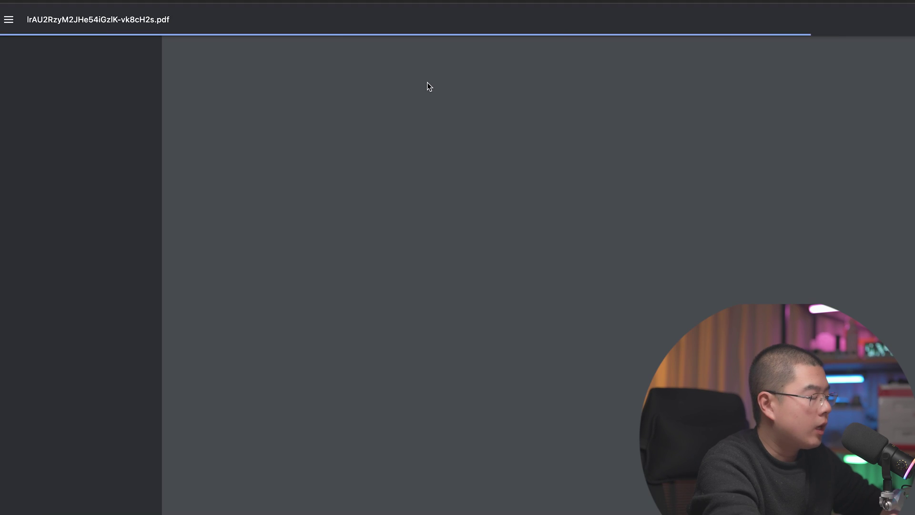
# Zoom the guide to 163% and scroll back to Step 1 on downloading QooCam Studio 2.0
pyautogui.scroll(3, 565, 169)
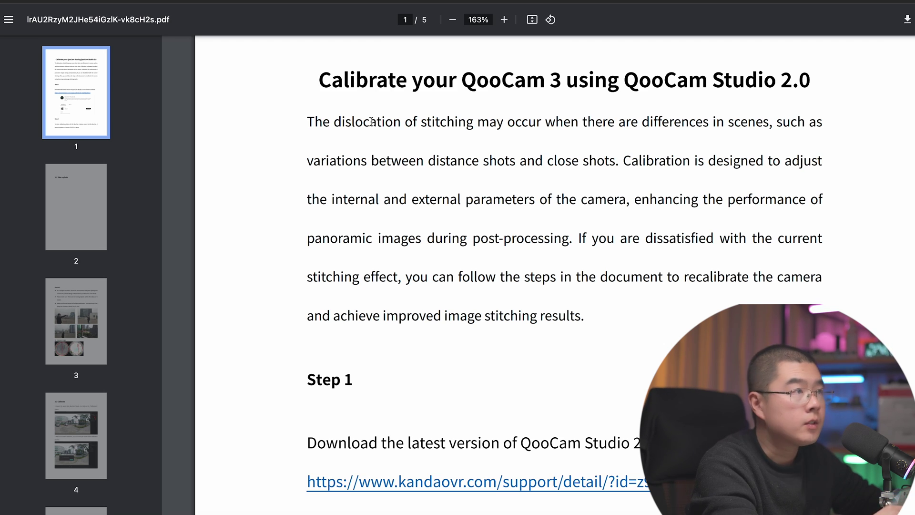
pyautogui.scroll(-7, 371, 122)
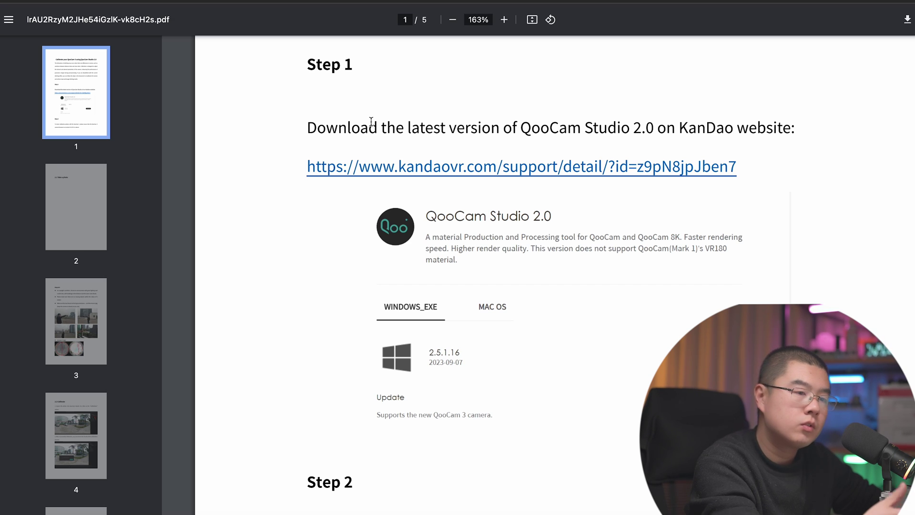
pyautogui.scroll(-7, 371, 122)
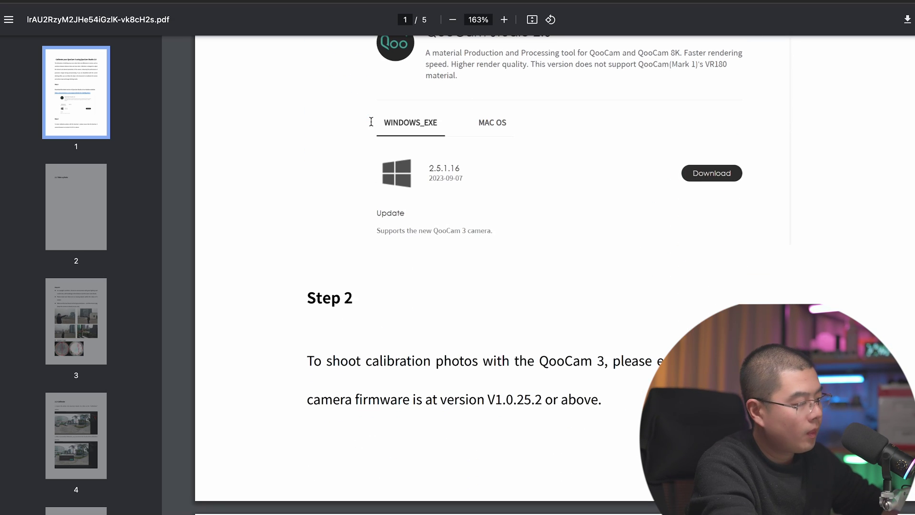
pyautogui.scroll(6, 371, 122)
pyautogui.scroll(-3, 372, 122)
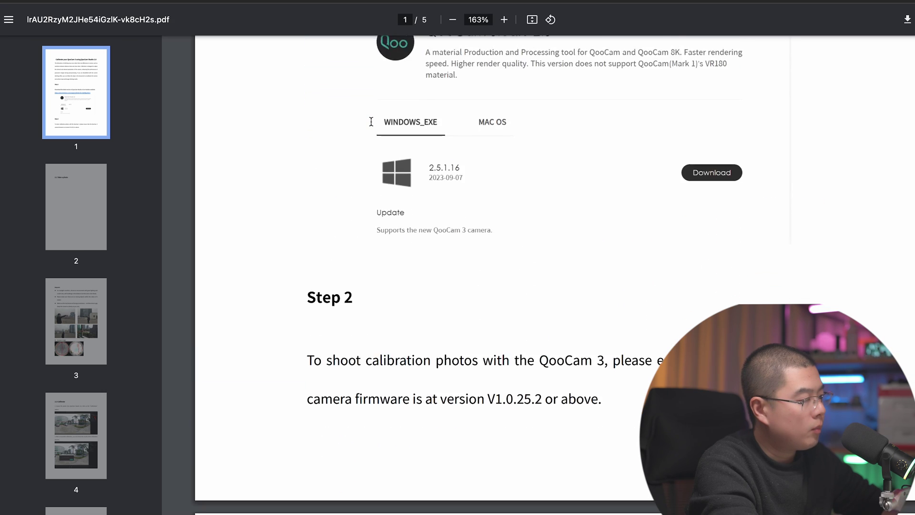
pyautogui.scroll(5, 371, 122)
pyautogui.scroll(1, 371, 122)
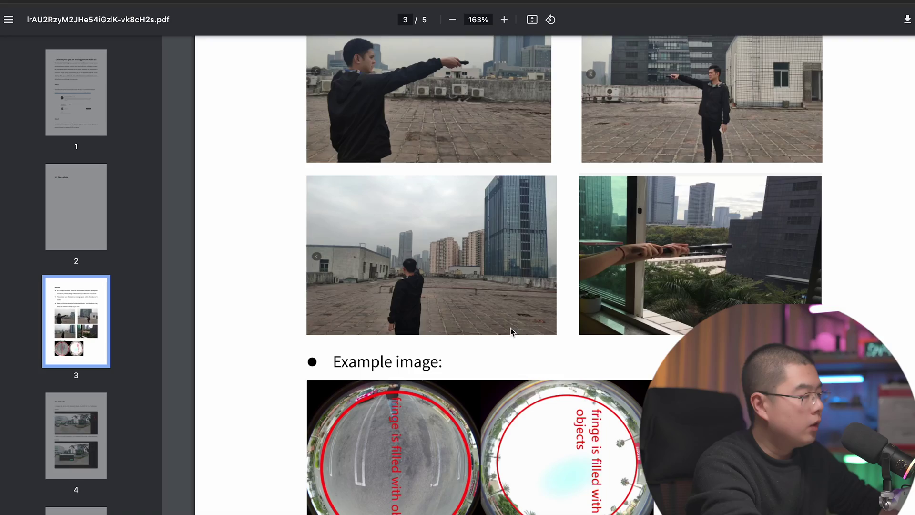
# Scroll to page 3's rooftop shooting photos and fisheye example image
pyautogui.scroll(2, 409, 285)
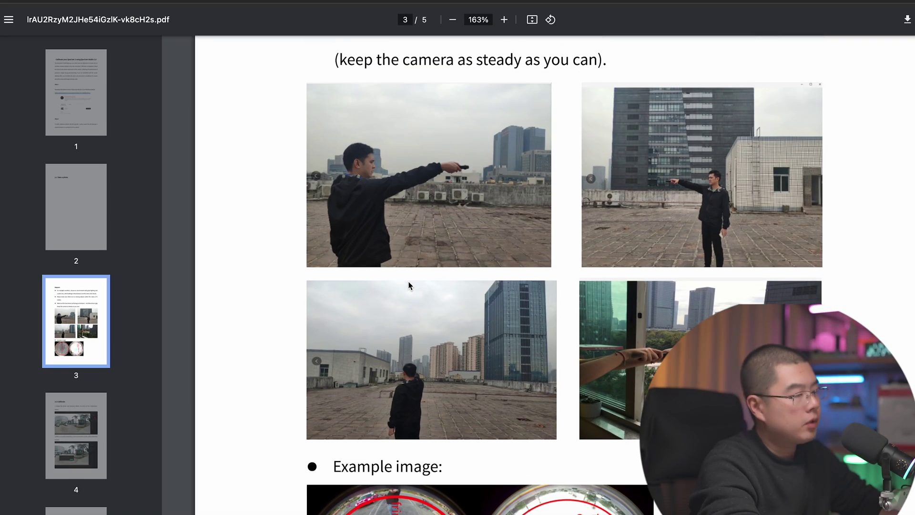
# Zoom the fisheye example to 285%, then scroll to page 4's 2.2 Calibrate section
pyautogui.scroll(-7, 408, 285)
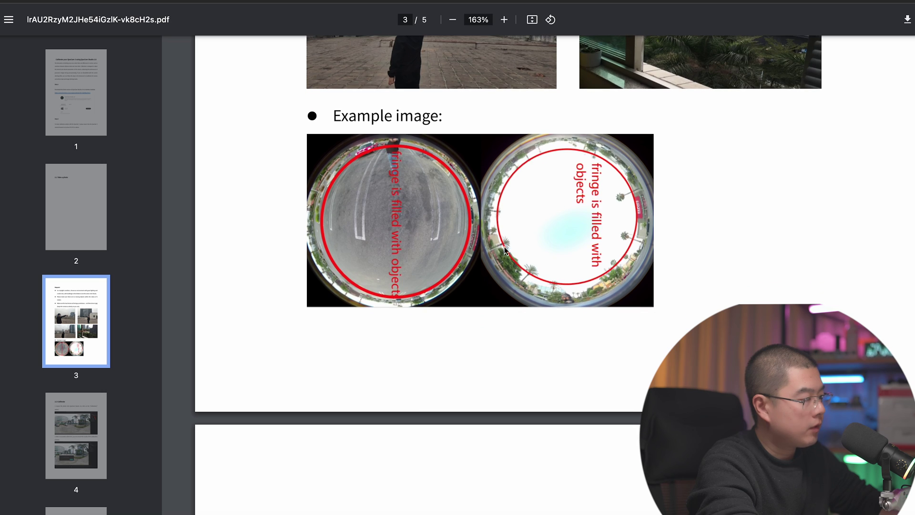
pyautogui.scroll(5, 505, 250)
pyautogui.scroll(1, 502, 243)
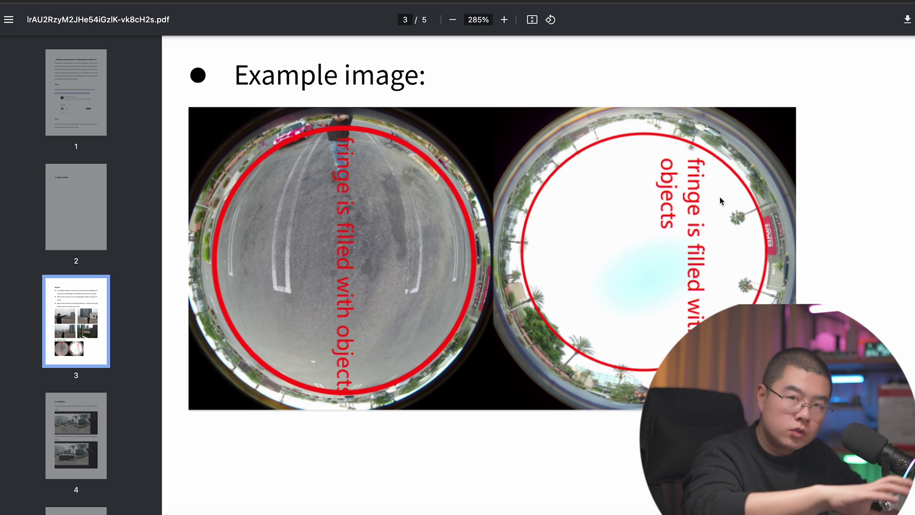
pyautogui.scroll(-10, 720, 201)
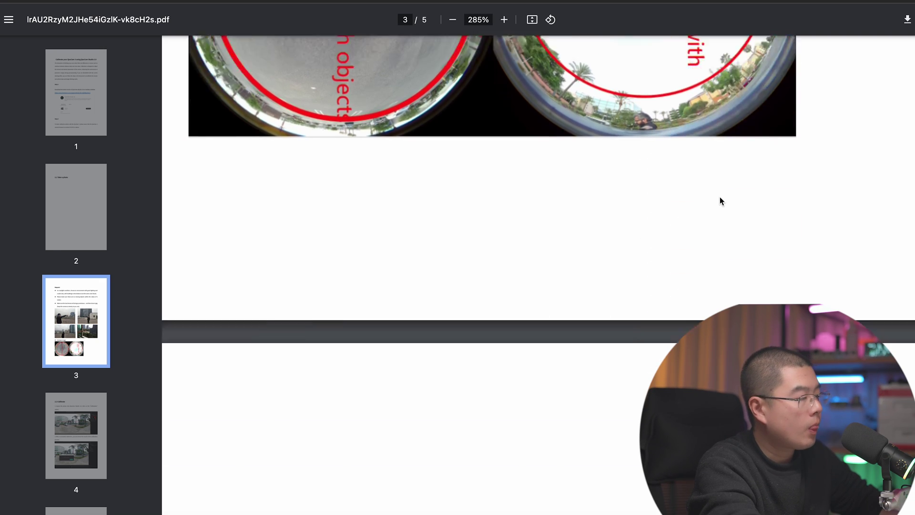
pyautogui.keyDown('ctrl'); pyautogui.scroll(-5, 719, 200); pyautogui.keyUp('ctrl')
pyautogui.scroll(-2, 720, 201)
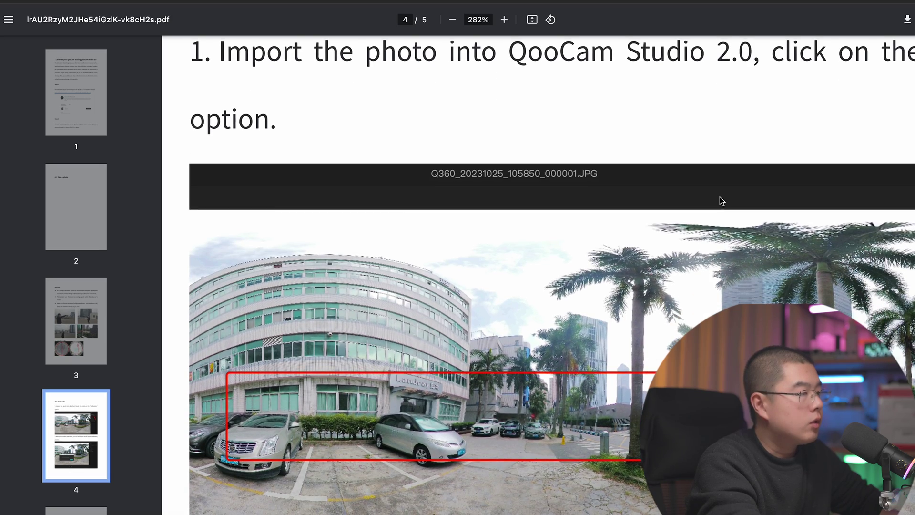
# Zoom to 184% and scroll through 2.2 Calibrate steps 1 and 2 to Tips
pyautogui.scroll(-1, 719, 196)
pyautogui.scroll(2, 720, 196)
pyautogui.scroll(-1, 719, 196)
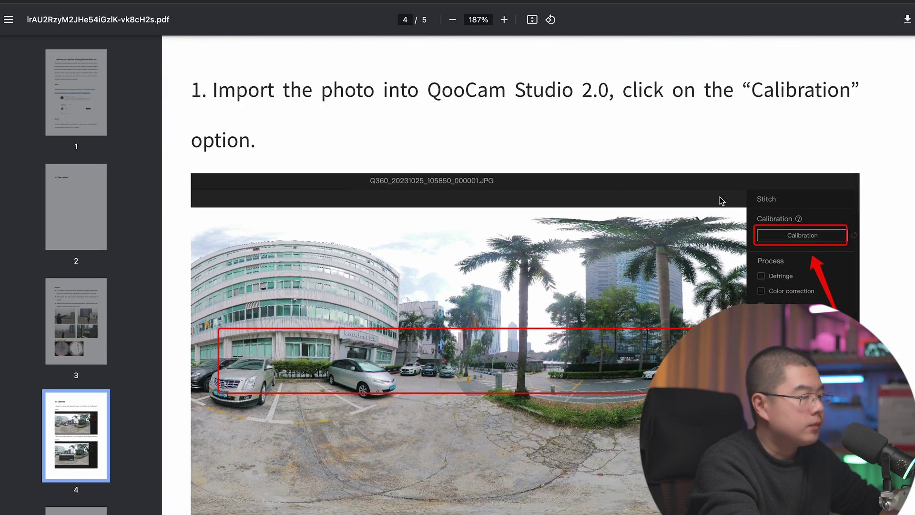
pyautogui.hscroll(-1, 654, 233)
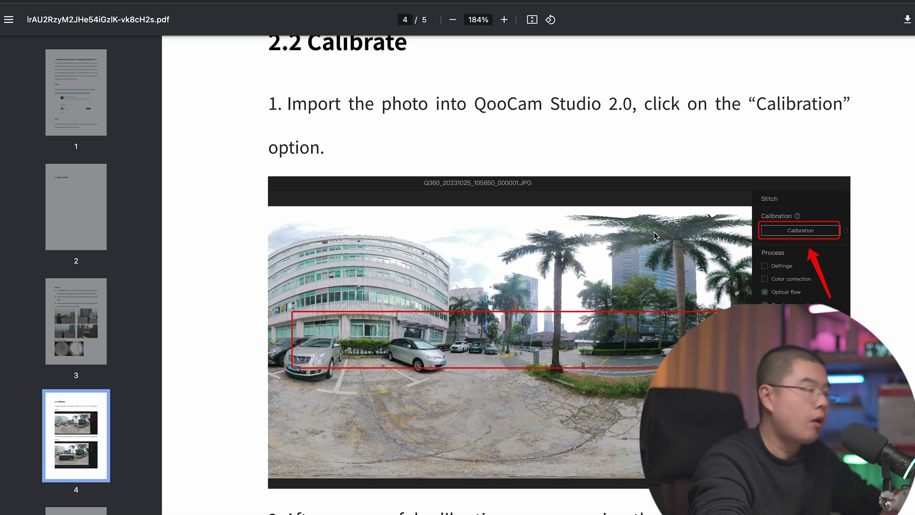
pyautogui.scroll(-6, 654, 232)
pyautogui.scroll(-2, 654, 232)
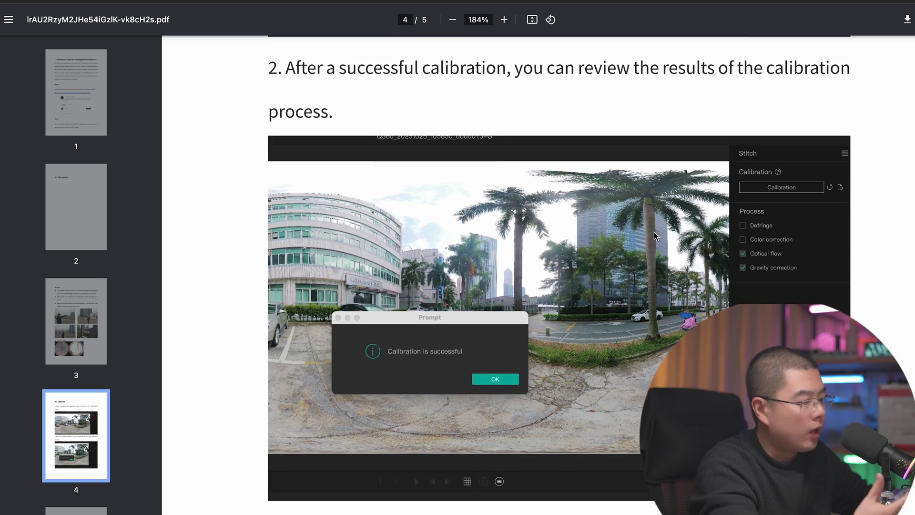
pyautogui.scroll(-6, 654, 232)
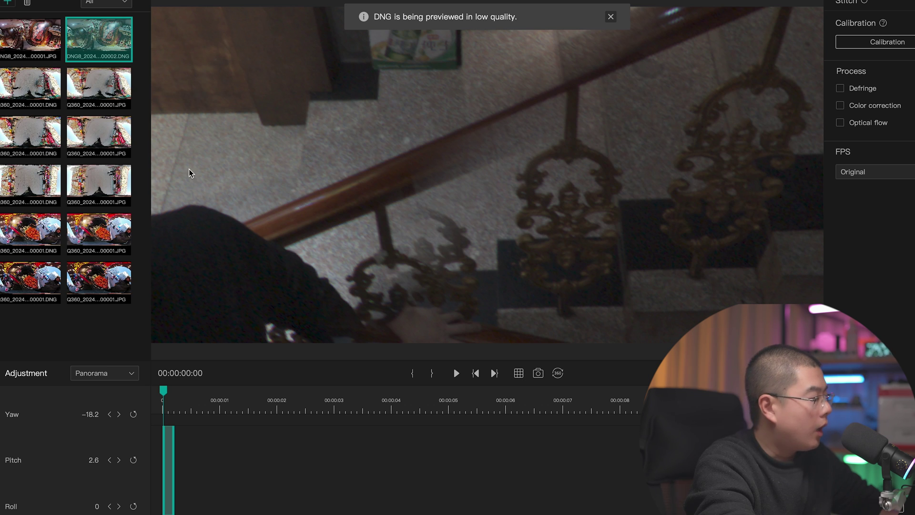
# Open the street panorama without gravity correction and tilt it to pitch 8 in 360 view
pyautogui.click(100, 90)
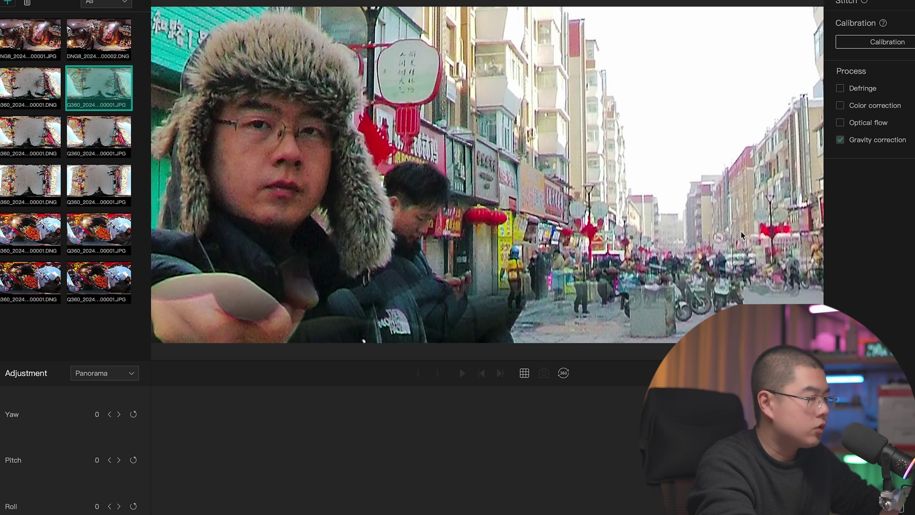
pyautogui.click(862, 142)
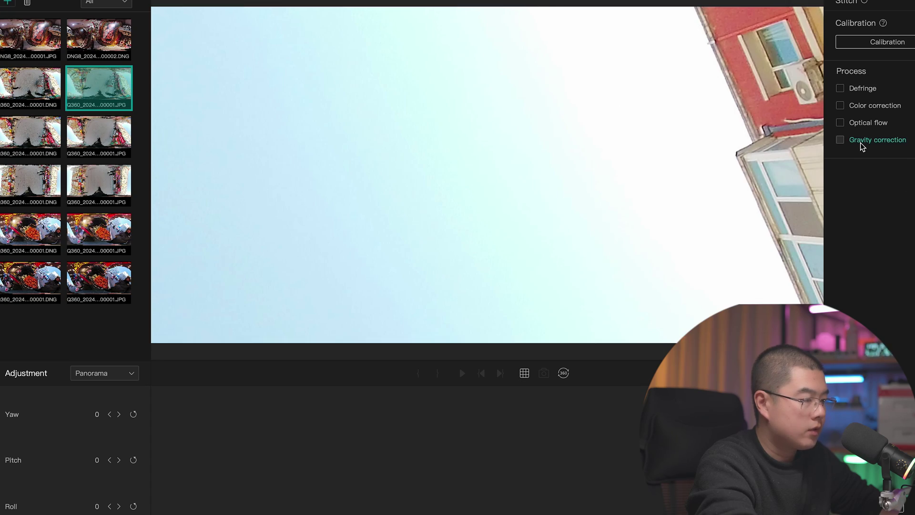
pyautogui.click(564, 375)
pyautogui.moveTo(527, 126); pyautogui.dragTo(509, 138)
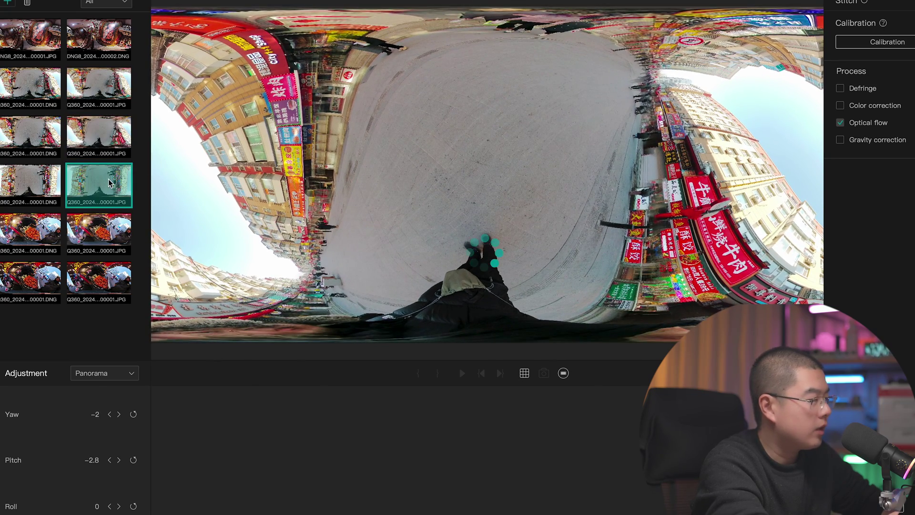
# Reset yaw and pitch to 0 and run stitch calibration on the photo
pyautogui.moveTo(429, 220); pyautogui.dragTo(430, 212)
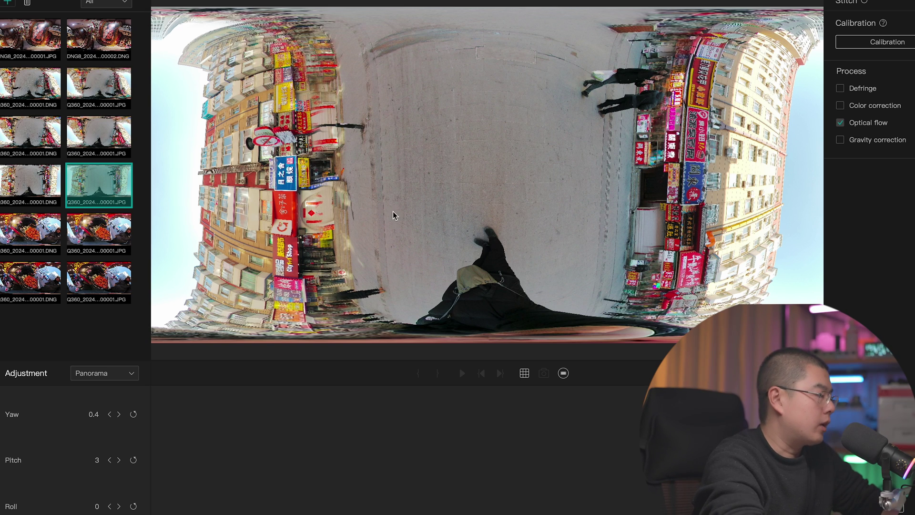
pyautogui.click(134, 414)
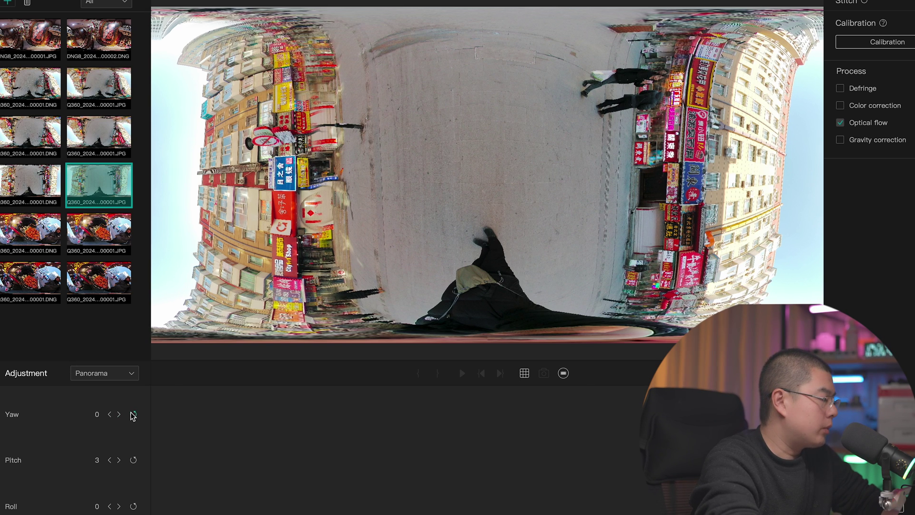
pyautogui.click(134, 460)
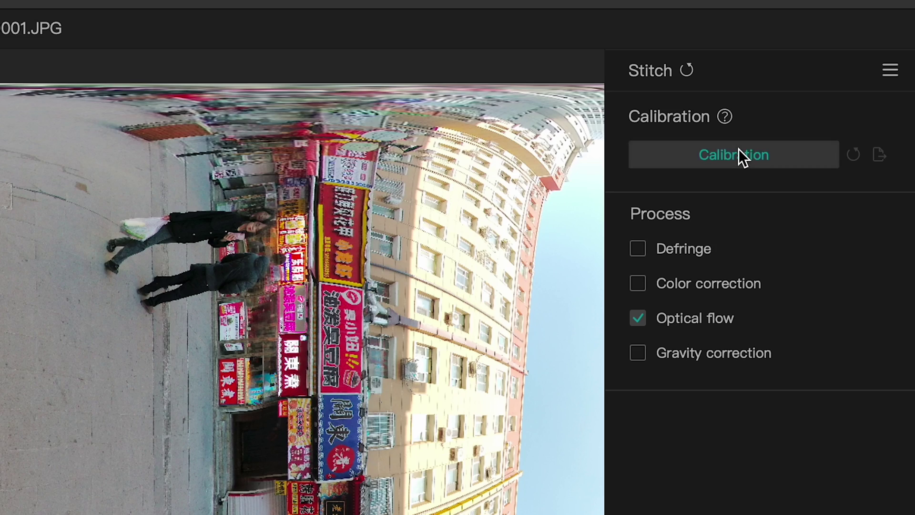
pyautogui.click(889, 39)
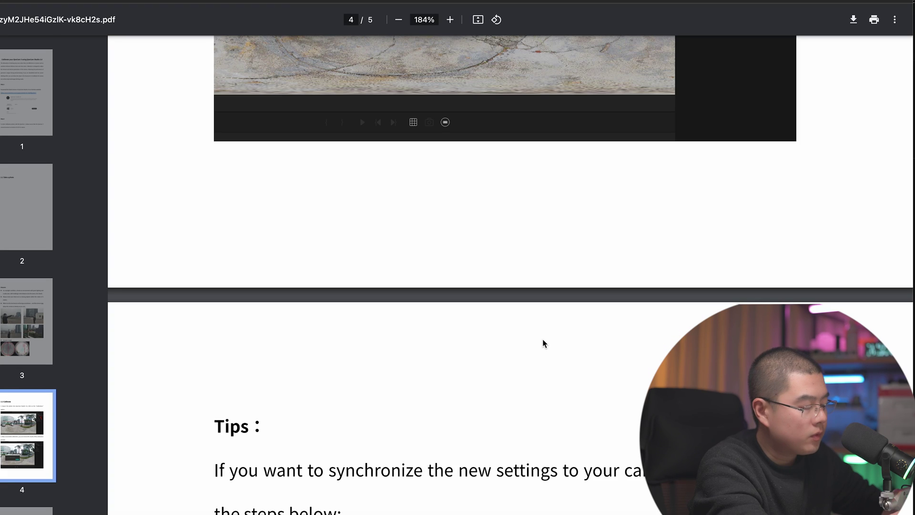
# Scroll the calibration guide PDF down to page 5's Tips on exporting refined.txt
pyautogui.scroll(-10, 543, 339)
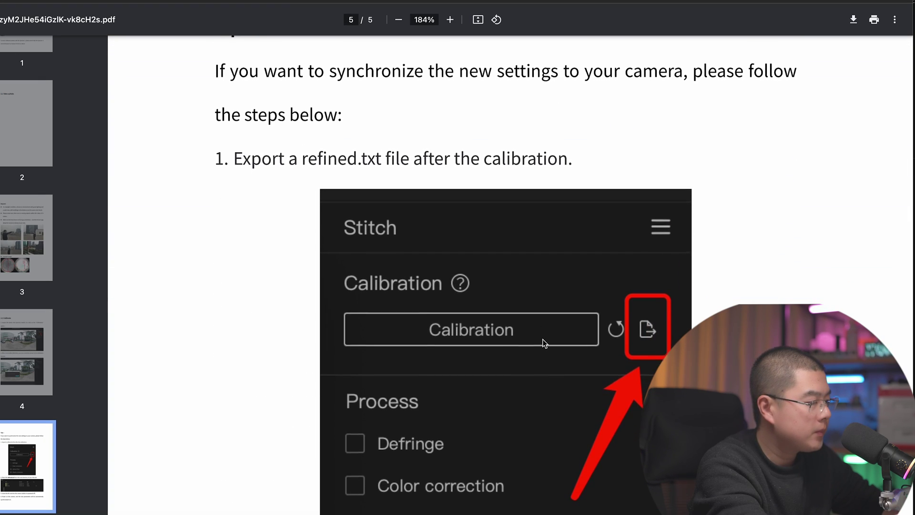
pyautogui.scroll(-10, 542, 339)
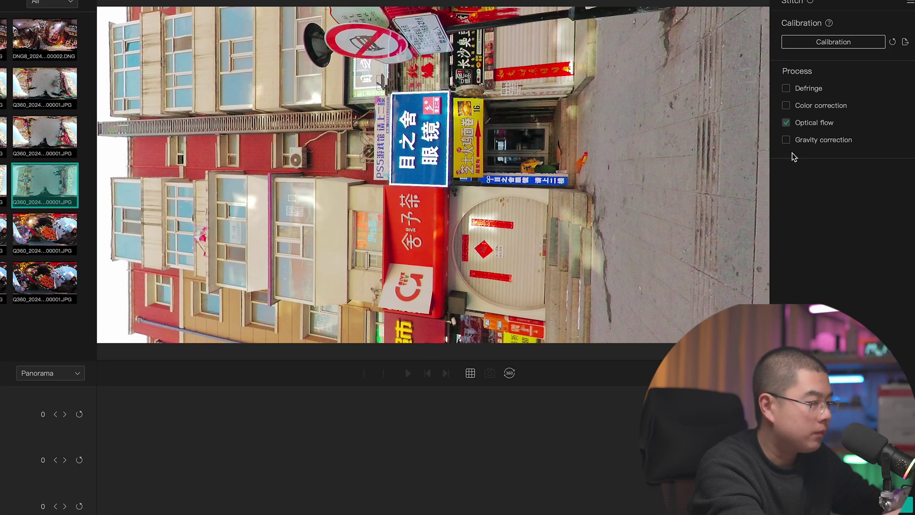
# Turn on Gravity correction to level the street panorama and inspect the round shutter storefront
pyautogui.click(786, 139)
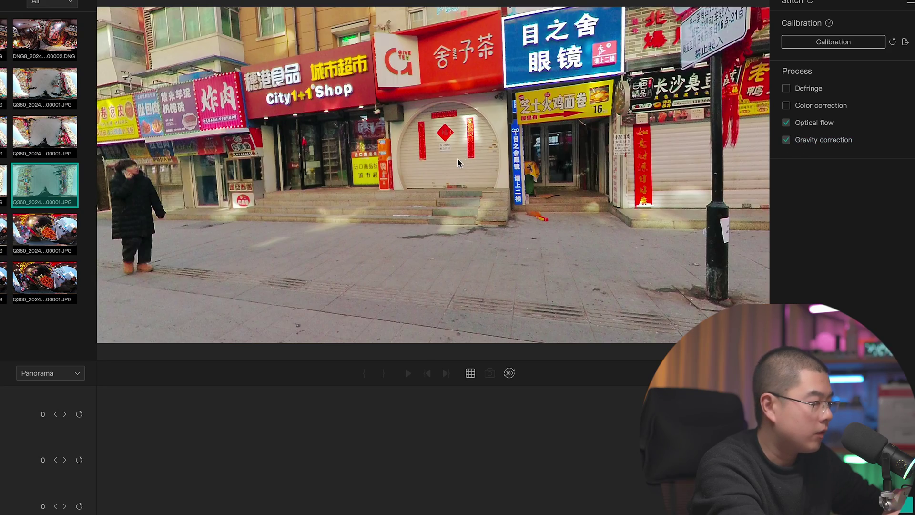
pyautogui.moveTo(458, 163); pyautogui.dragTo(399, 194)
pyautogui.scroll(5, 398, 194)
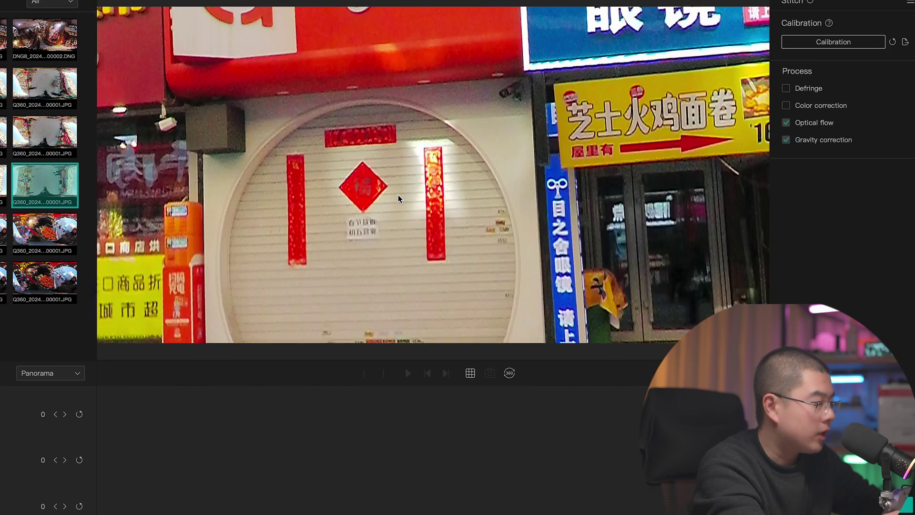
pyautogui.scroll(-5, 398, 194)
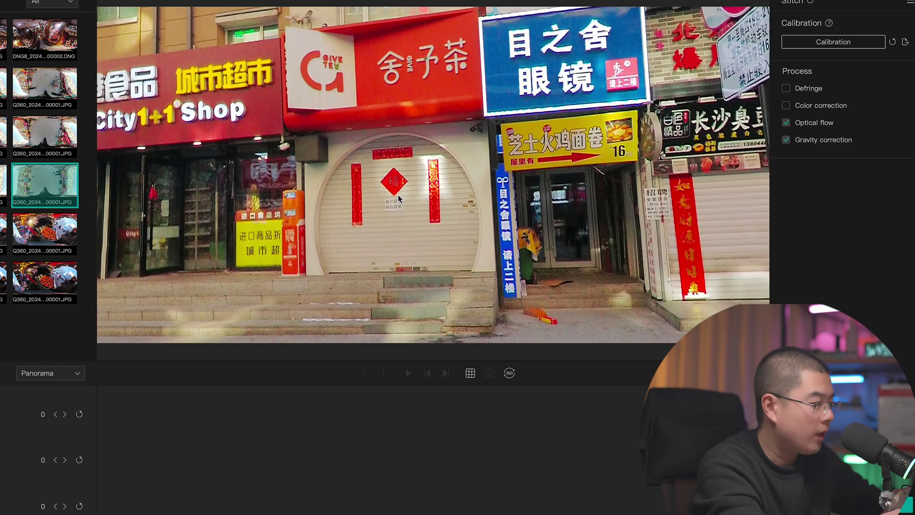
pyautogui.moveTo(399, 195)
pyautogui.mouseDown()
pyautogui.moveTo(465, 207)
pyautogui.moveTo(388, 193)
pyautogui.mouseUp()
# Pan along the shuttered storefronts to check seams, re-enable Optical flow, and select the second Q360 photo
pyautogui.moveTo(447, 185); pyautogui.dragTo(387, 185)
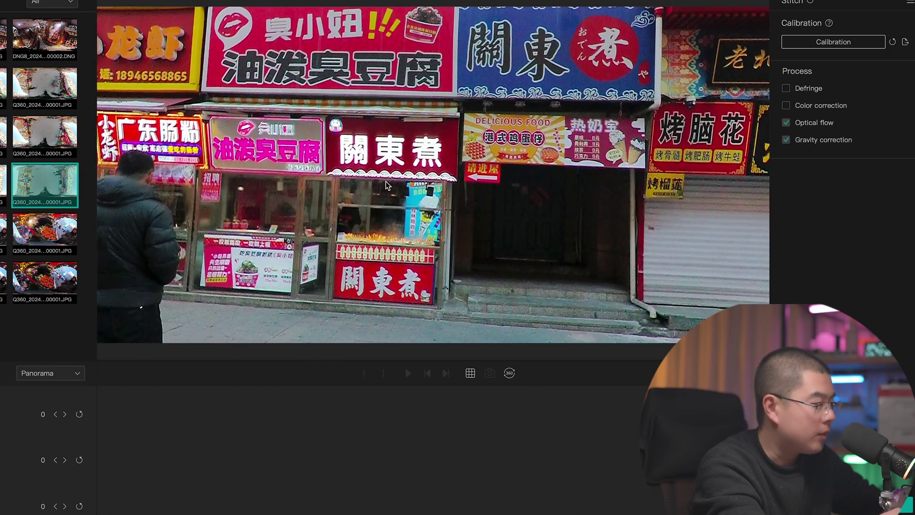
pyautogui.moveTo(341, 154); pyautogui.dragTo(433, 161)
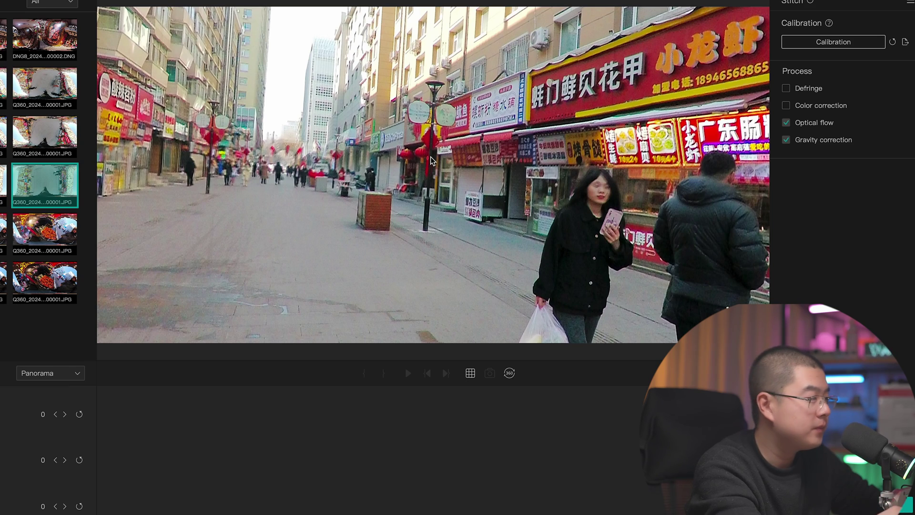
pyautogui.moveTo(358, 149); pyautogui.dragTo(583, 147)
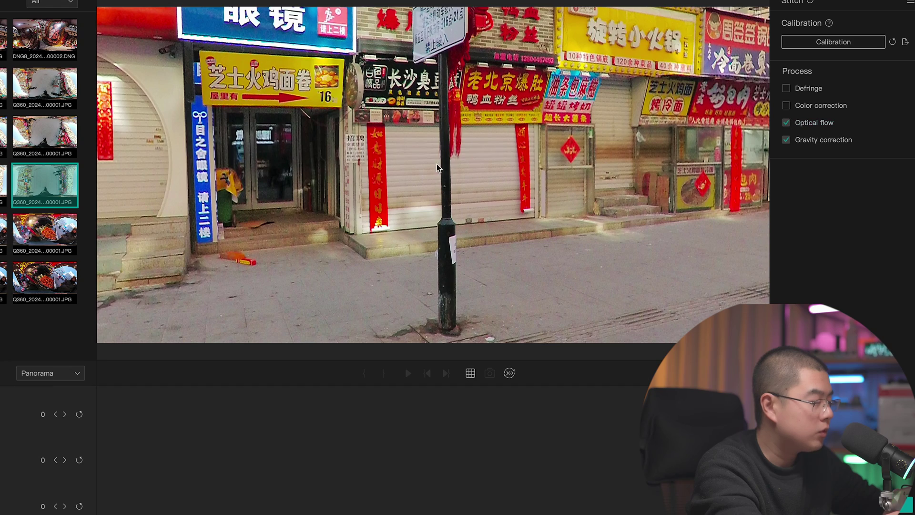
pyautogui.moveTo(437, 168); pyautogui.dragTo(640, 205)
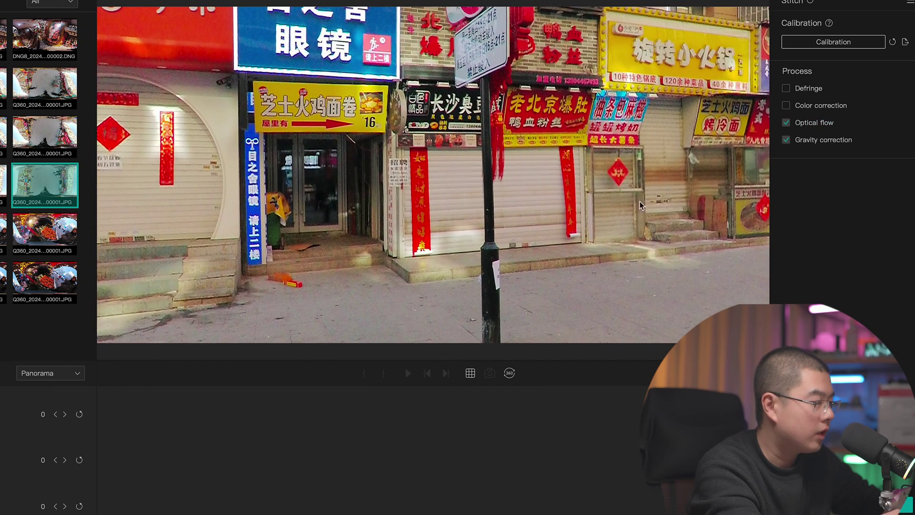
pyautogui.click(810, 124)
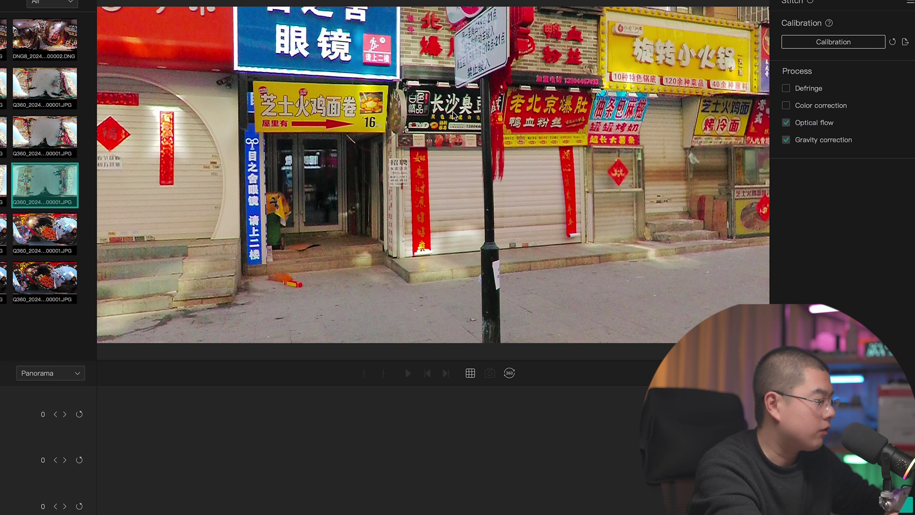
pyautogui.click(47, 92)
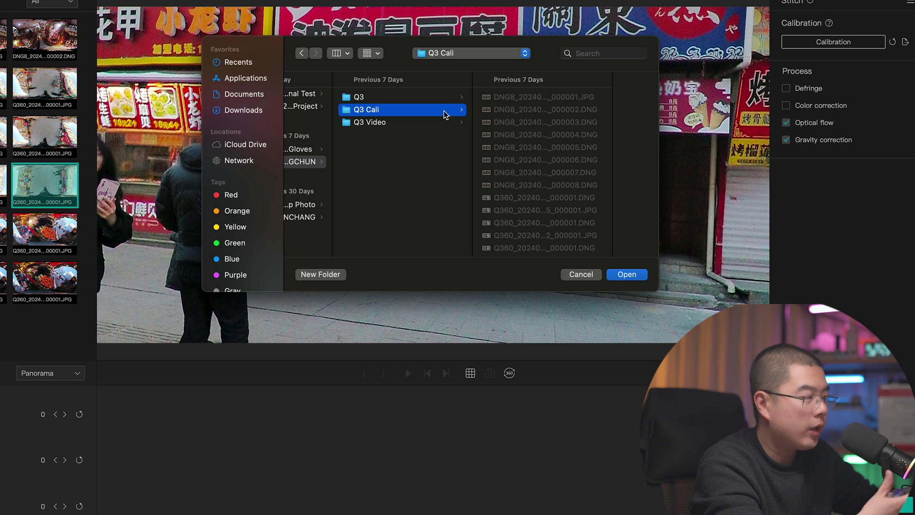
# Export the calibration as refined.txt into Q3 Cali, then open that file from Bridge
pyautogui.click(627, 275)
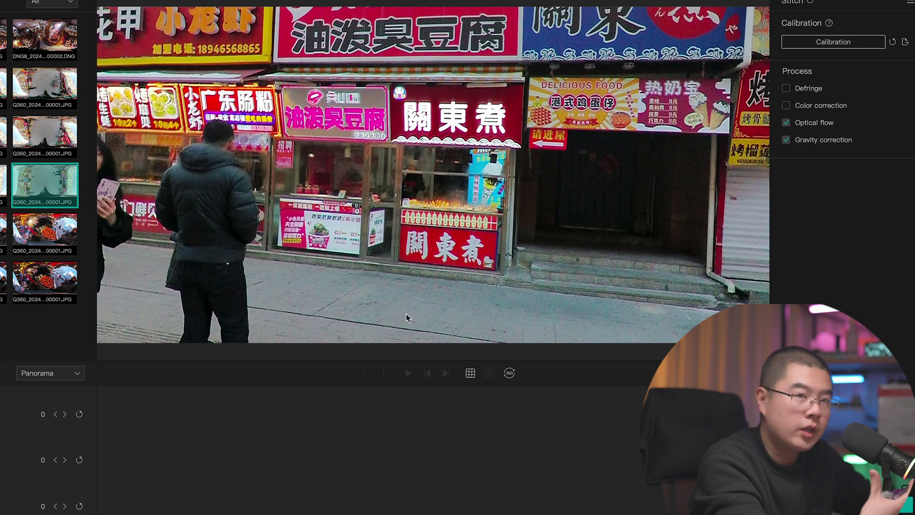
pyautogui.press('super+Tab')
pyautogui.scroll(-1, 86, 481)
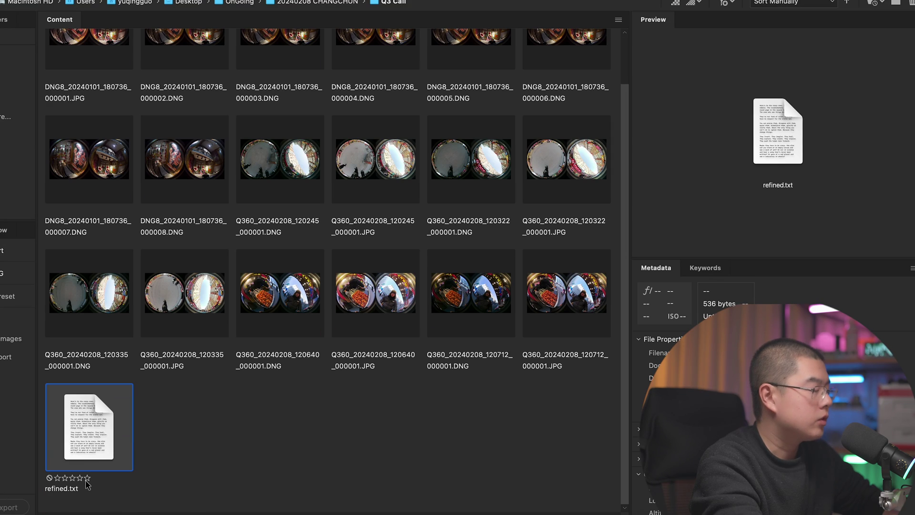
pyautogui.doubleClick(79, 433)
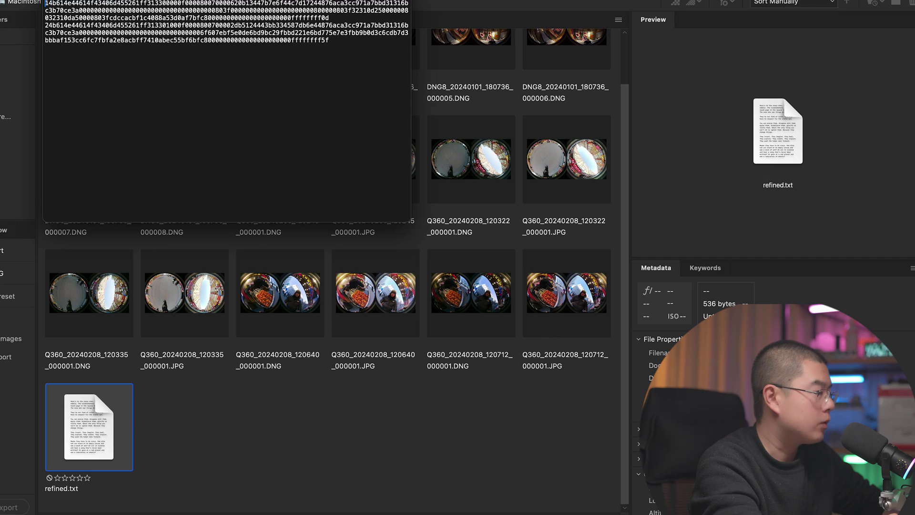
# Zoom the refined.txt hex data in and out, select its first block, then close the file
pyautogui.press('super+equal')
pyautogui.press('super+equal')
pyautogui.press('super+equal')
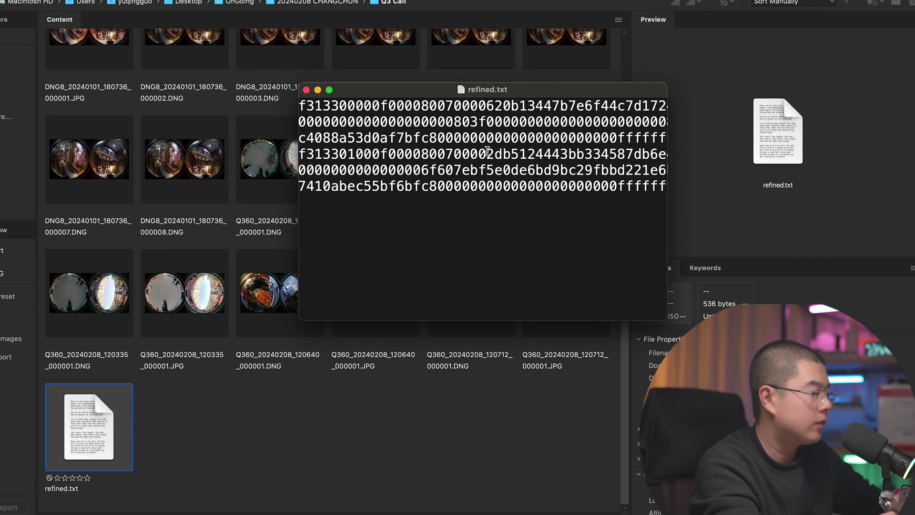
pyautogui.press('super+minus')
pyautogui.press('super+equal')
pyautogui.press('super+equal')
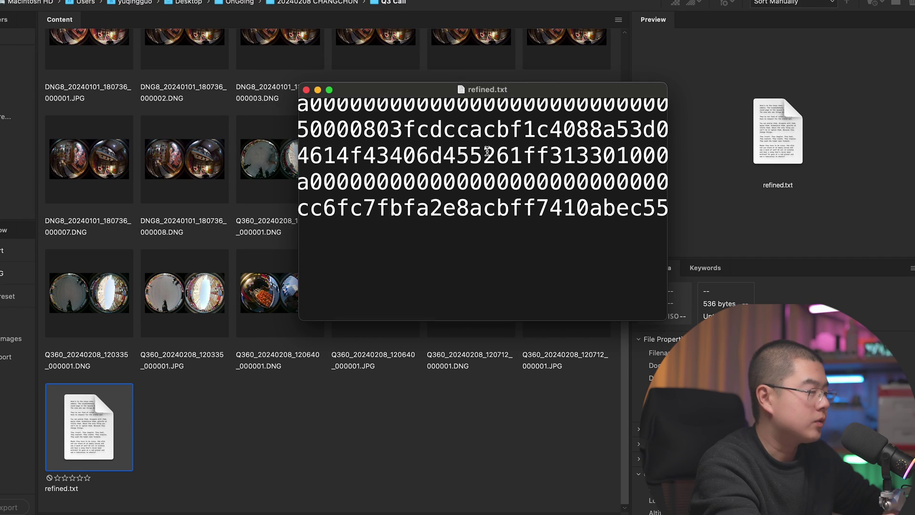
pyautogui.press('super+minus')
pyautogui.press('super+minus')
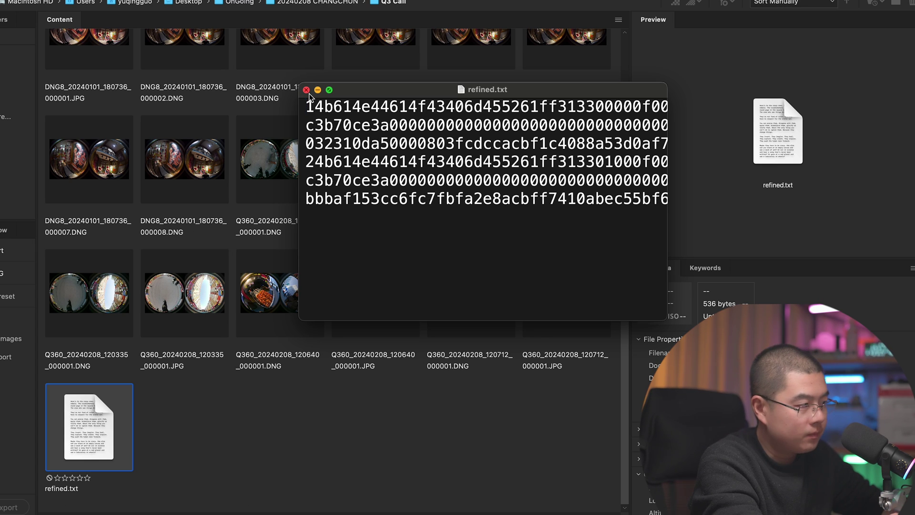
pyautogui.tripleClick(343, 110)
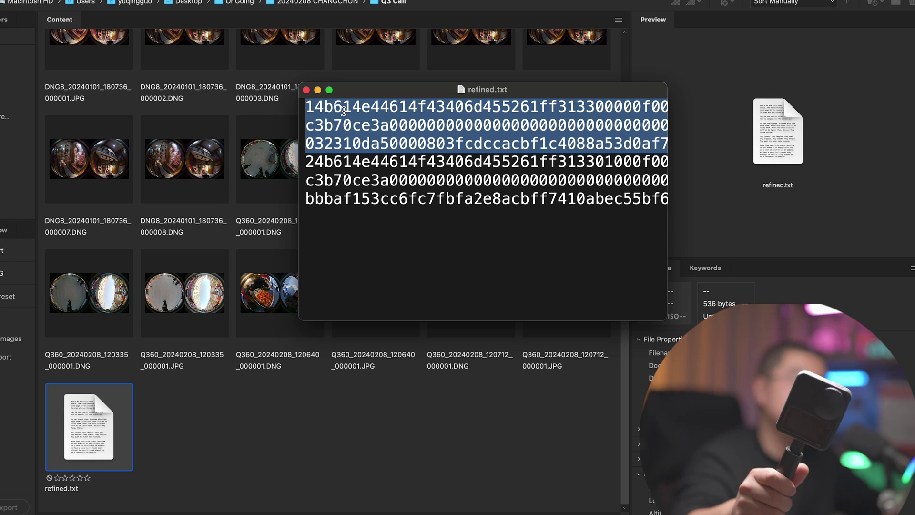
pyautogui.press('space')
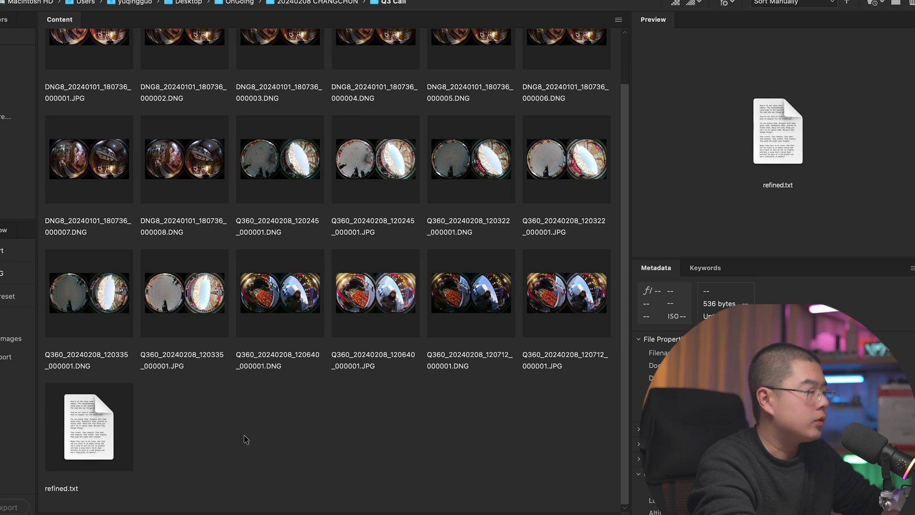
# Select all 18 Q3 Cali photos except refined.txt and drag them into QooCam Studio's import area
pyautogui.click(311, 437)
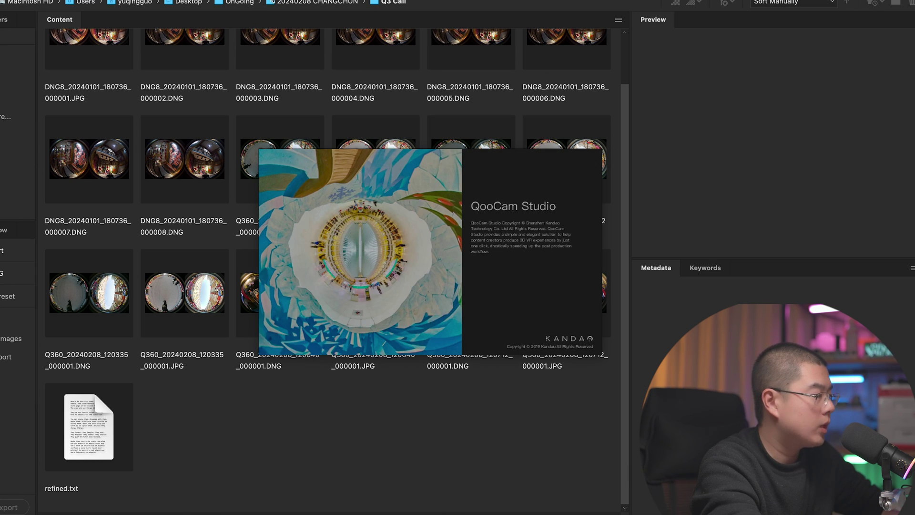
pyautogui.click(112, 40)
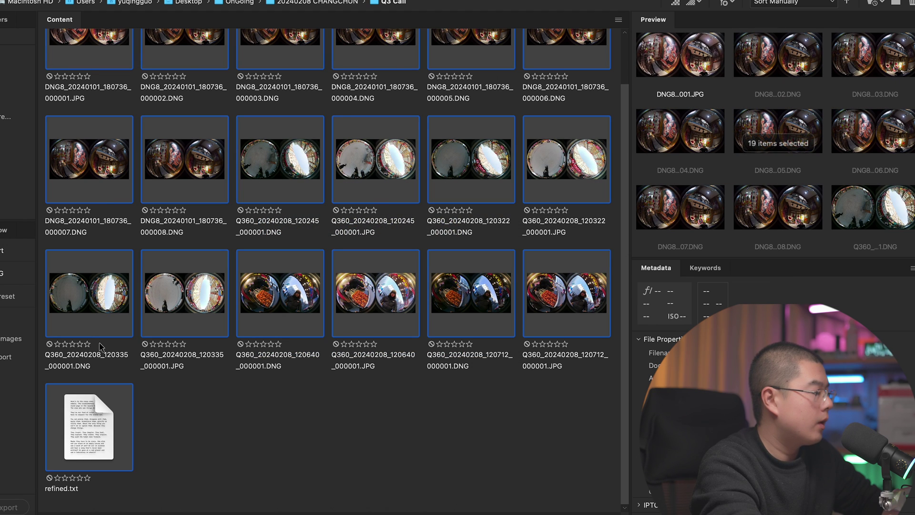
pyautogui.keyDown('super'); pyautogui.click(82, 435); pyautogui.keyUp('super')
pyautogui.scroll(2, 329, 238)
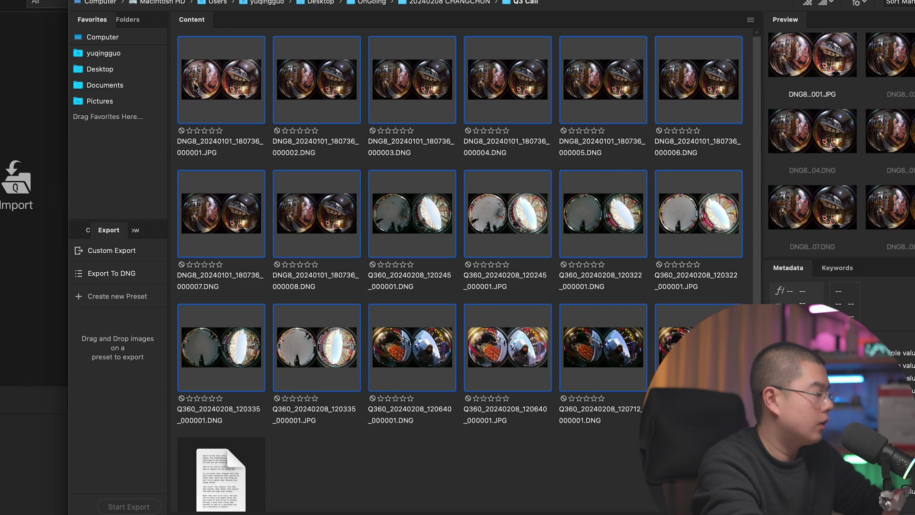
pyautogui.moveTo(194, 87); pyautogui.dragTo(14, 89)
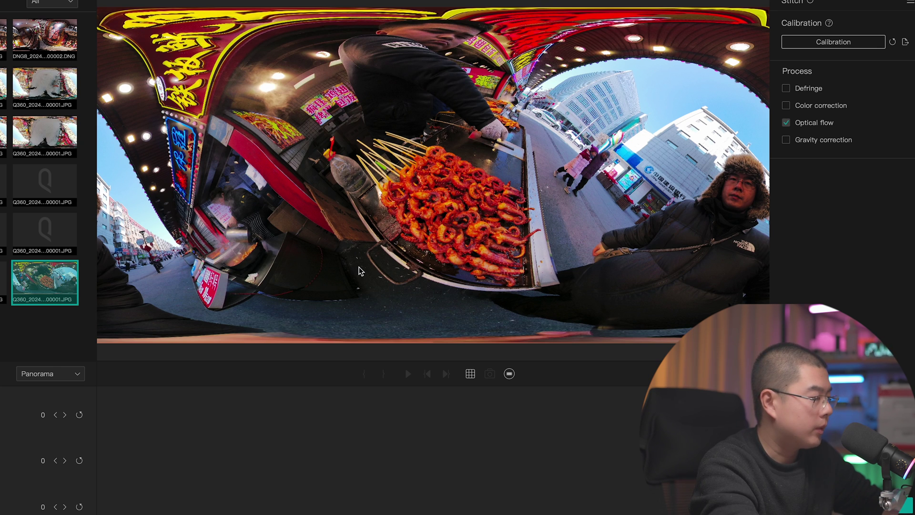
# Open the second imported Q360 photo from the media list
pyautogui.click(38, 85)
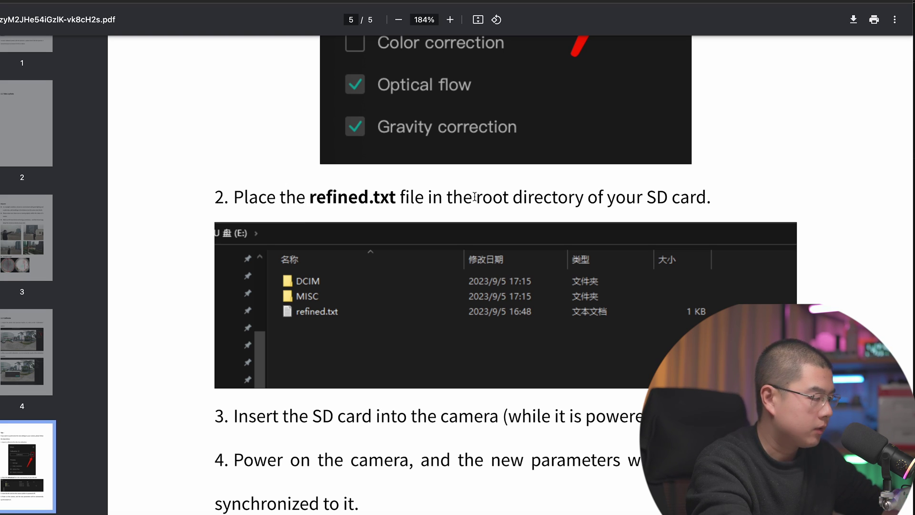
pyautogui.scroll(-3, 475, 196)
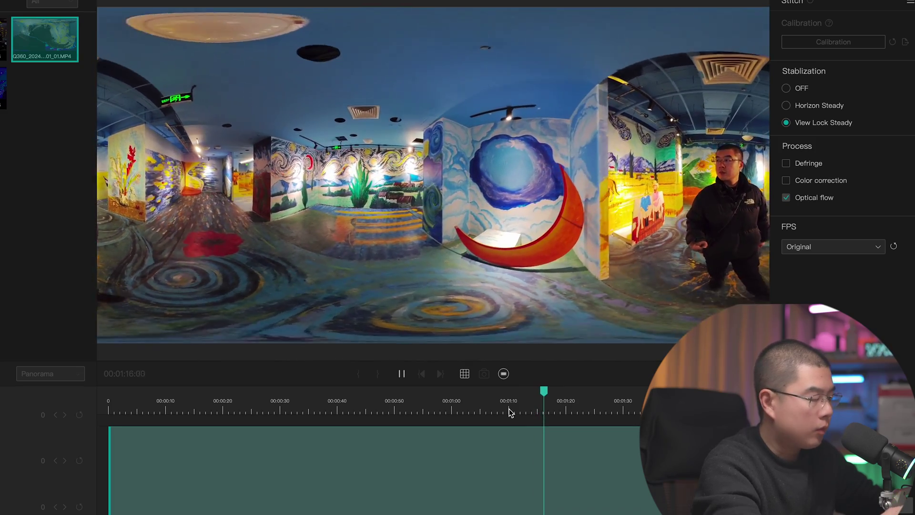
# Play the 360° museum clip to around 1:25 to check stitching, pausing with Space
pyautogui.press('space')
pyautogui.press('space')
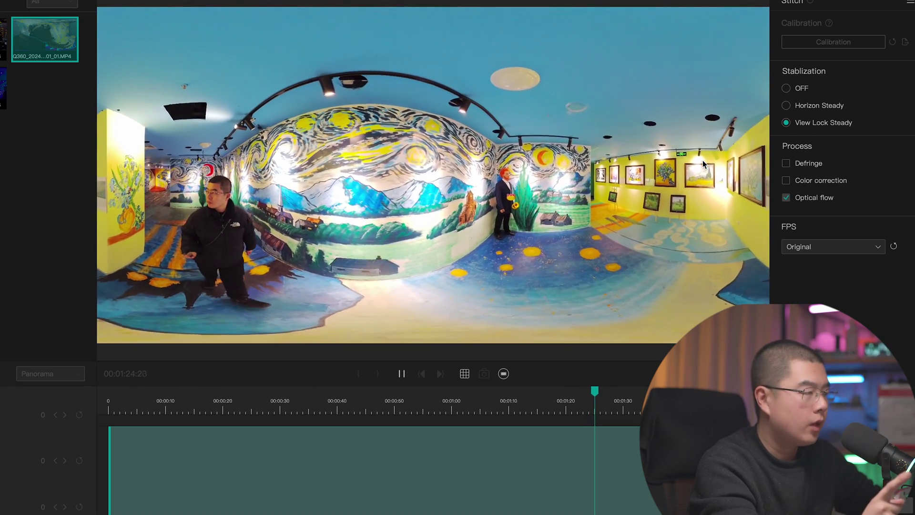
pyautogui.press('space')
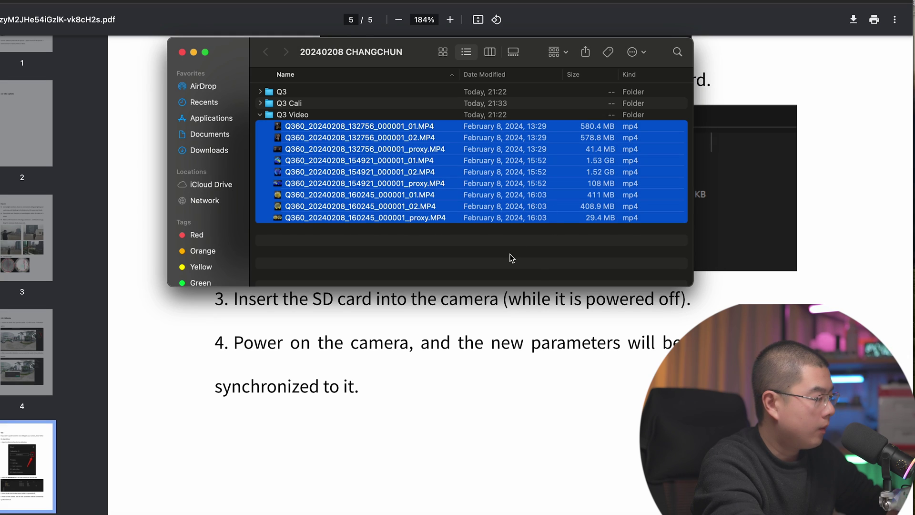
# Expand Q3 Cali and copy its refined.txt into the Q3 Video folder
pyautogui.click(510, 254)
pyautogui.click(281, 103)
pyautogui.click(261, 103)
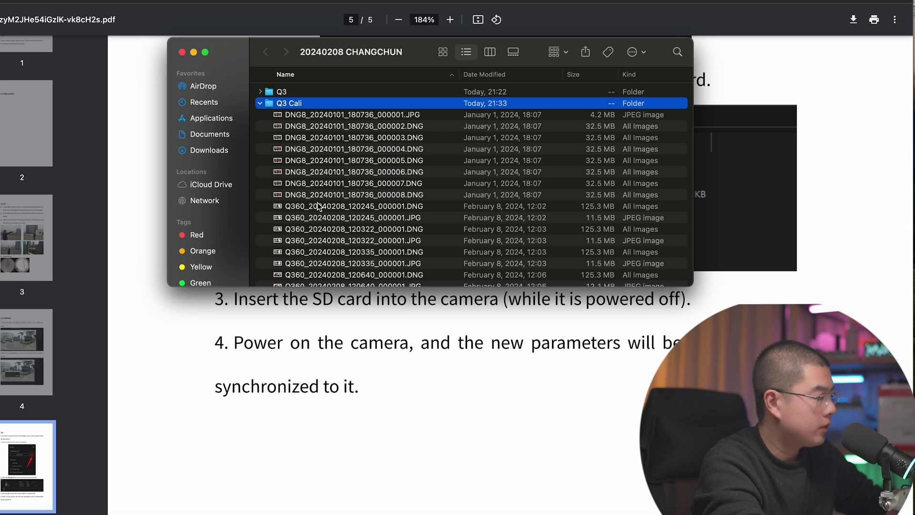
pyautogui.scroll(-5, 294, 162)
pyautogui.click(295, 162)
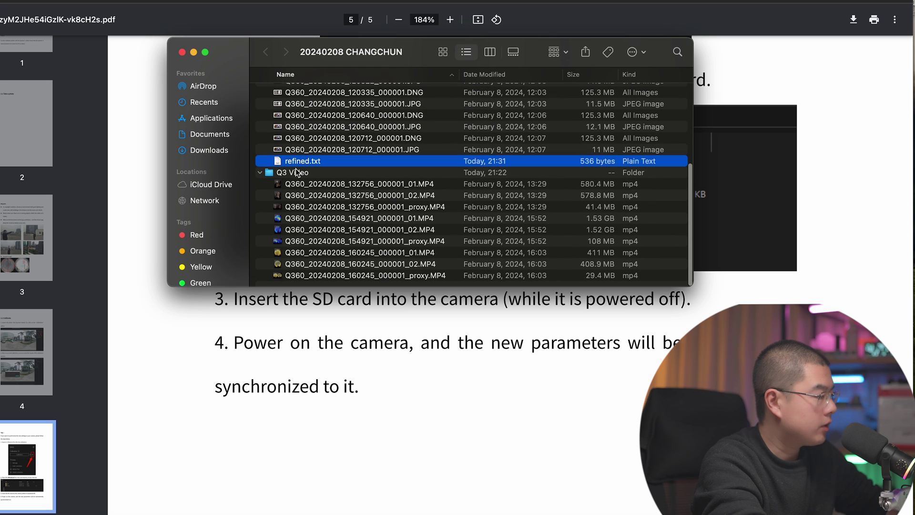
pyautogui.click(296, 172)
pyautogui.scroll(-2, 290, 267)
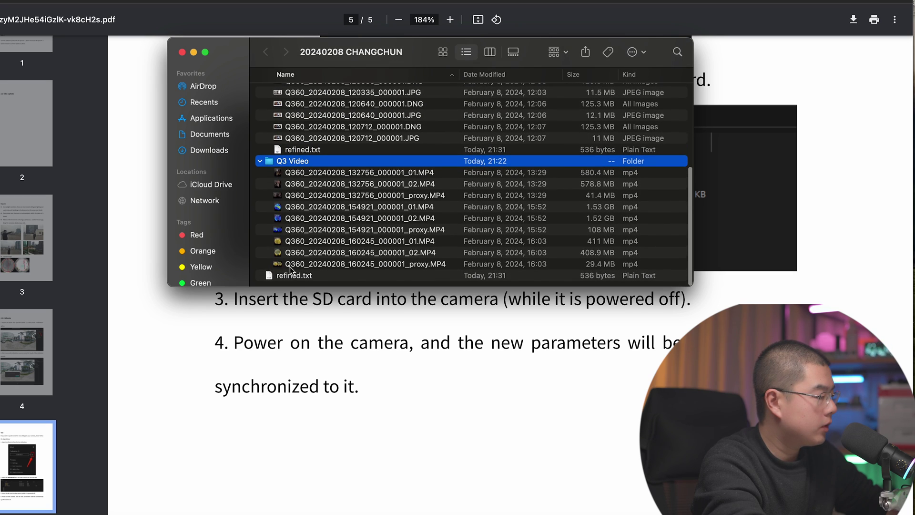
pyautogui.moveTo(287, 187); pyautogui.dragTo(288, 164)
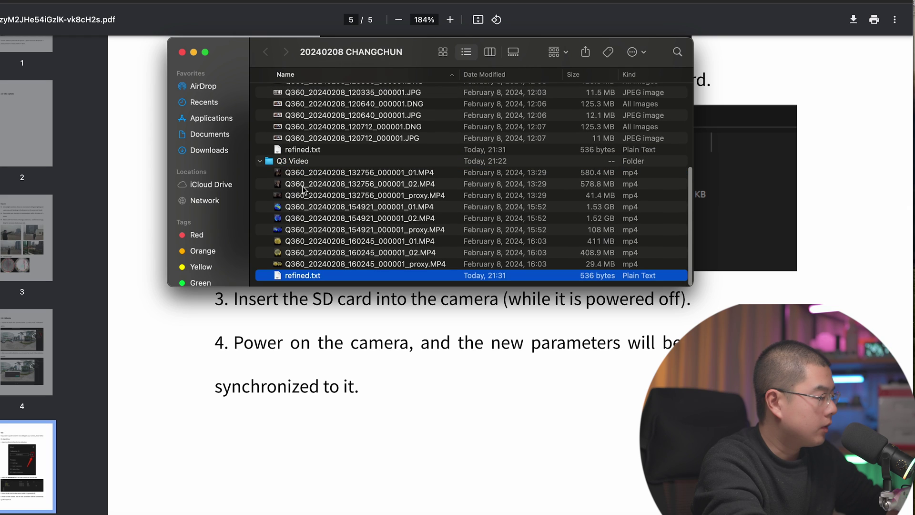
pyautogui.scroll(8, 303, 189)
pyautogui.scroll(-2, 302, 189)
# Confirm the Q3 folder holds a refined.txt, then return to 20240208 CHANGCHUN and shift the window right
pyautogui.doubleClick(284, 94)
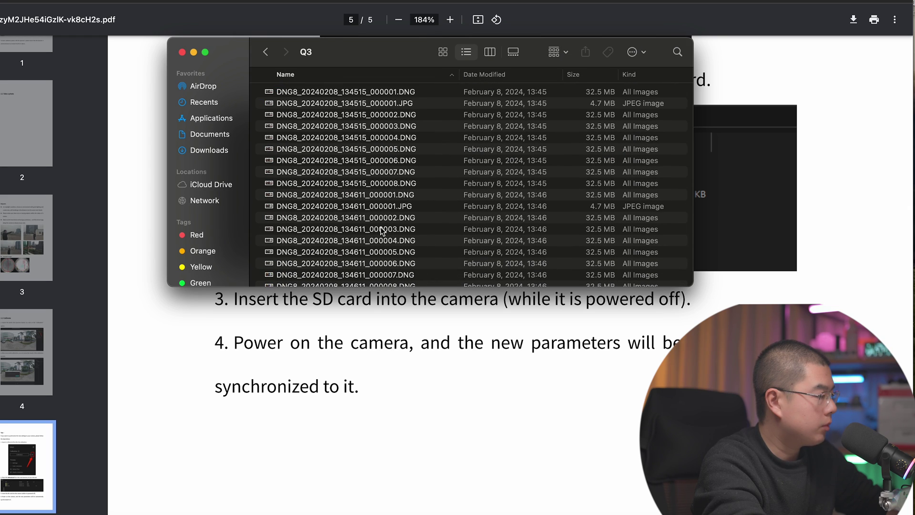
pyautogui.scroll(-10, 382, 231)
pyautogui.scroll(-2, 381, 230)
pyautogui.click(381, 224)
pyautogui.scroll(-15, 381, 231)
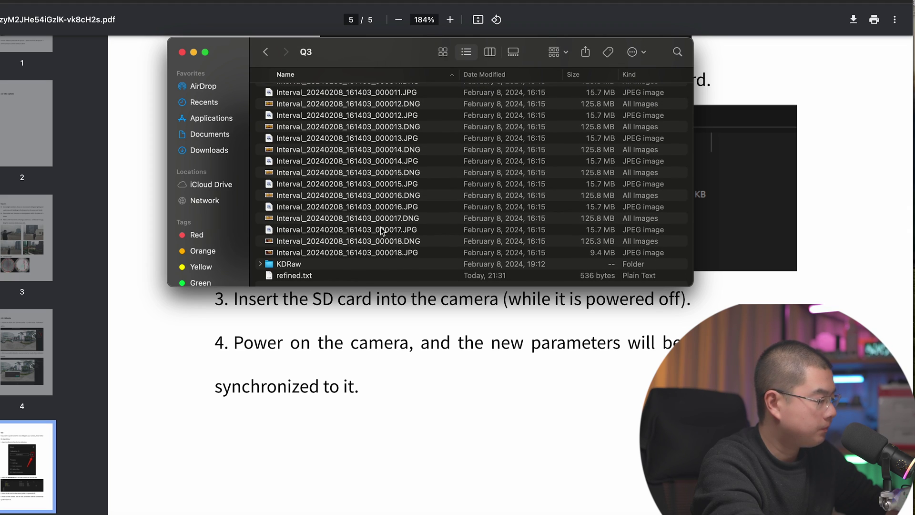
pyautogui.scroll(15, 381, 227)
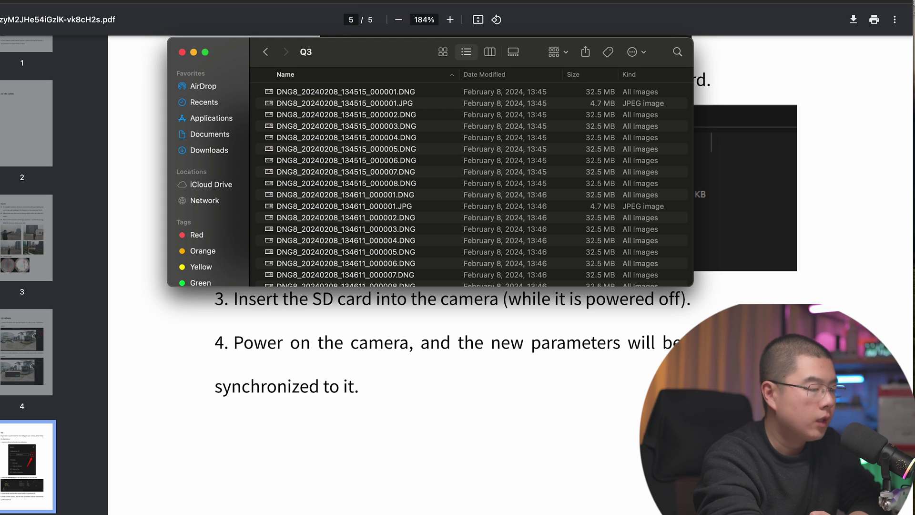
pyautogui.click(271, 53)
pyautogui.moveTo(314, 48); pyautogui.dragTo(350, 51)
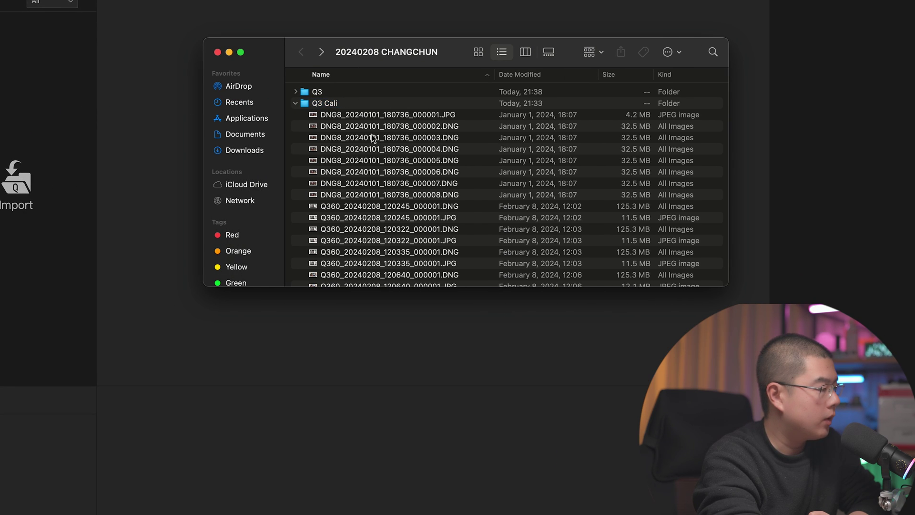
# Import DNG8_20240101_180736_000001.JPG, enable Gravity correction, and bring up its export settings
pyautogui.click(374, 113)
pyautogui.moveTo(341, 115); pyautogui.dragTo(31, 142)
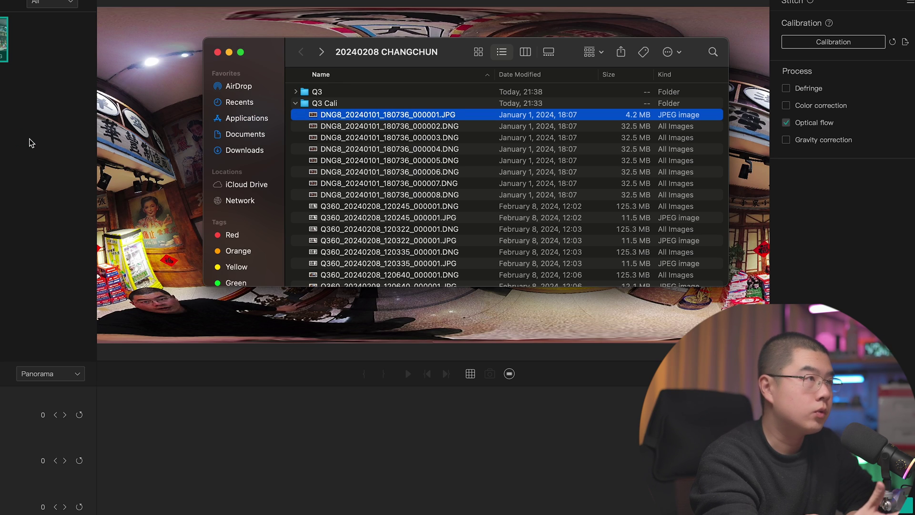
pyautogui.click(20, 142)
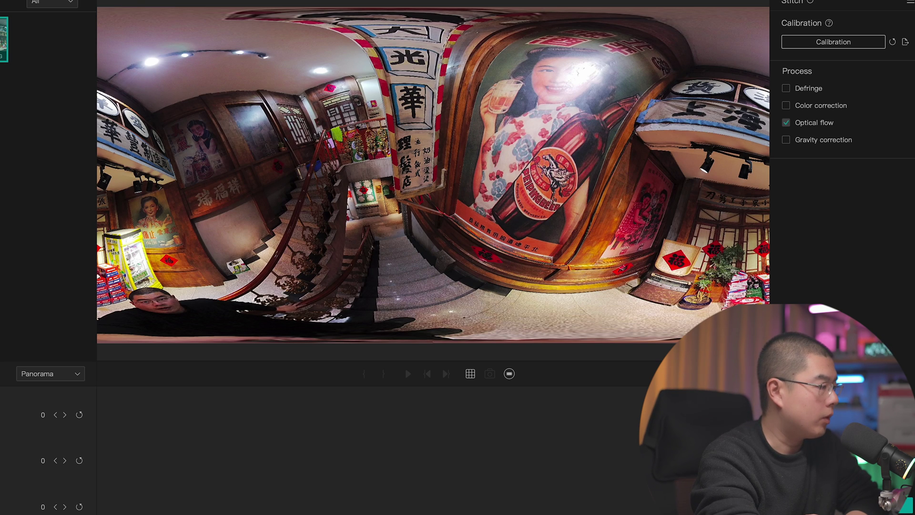
pyautogui.click(825, 142)
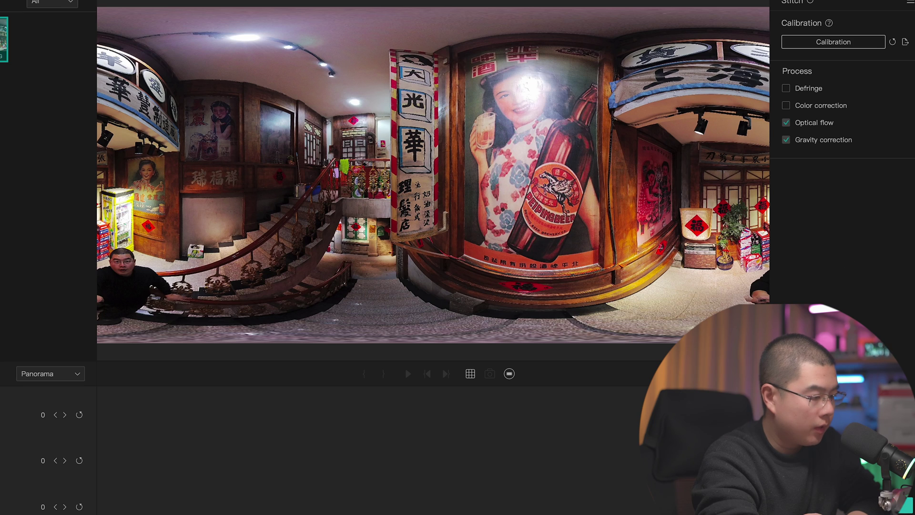
pyautogui.press('super+e')
# Export the staircase photo as a 5568x2784 JPG with single-lens unfolded views, then switch to Bridge
pyautogui.click(355, 265)
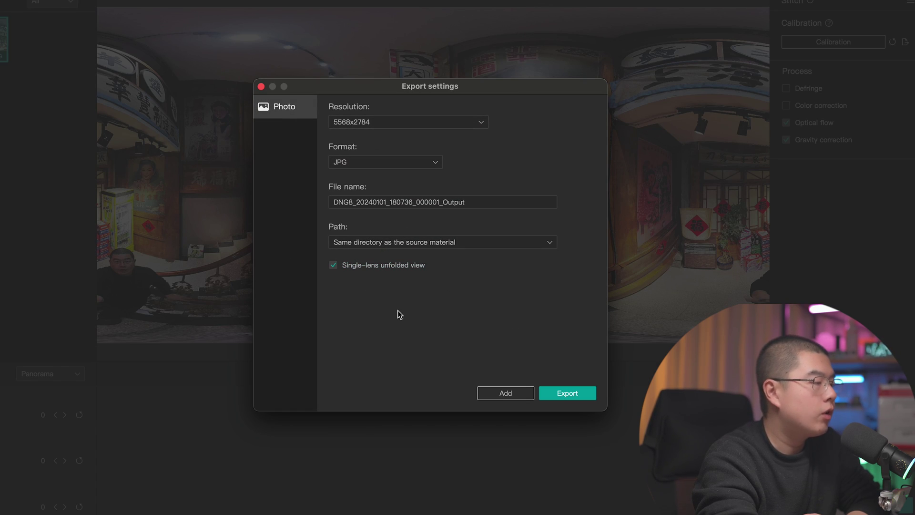
pyautogui.click(567, 393)
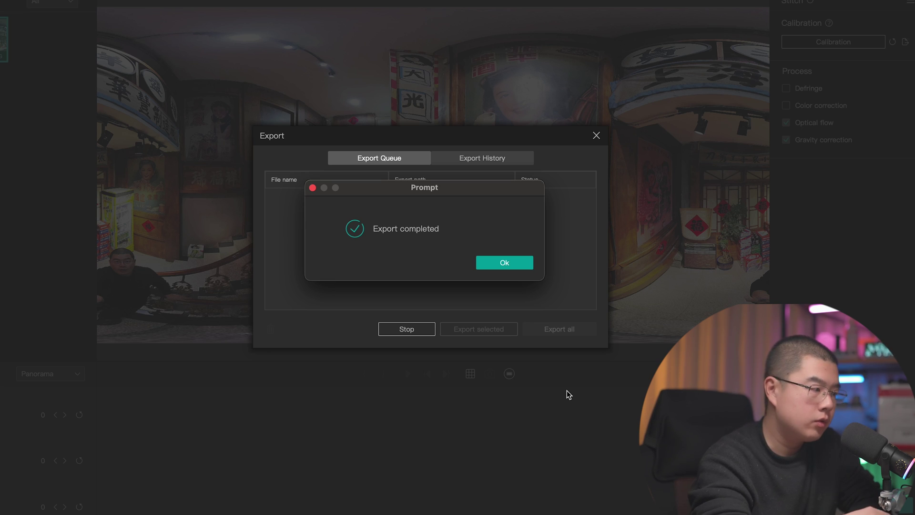
pyautogui.click(504, 263)
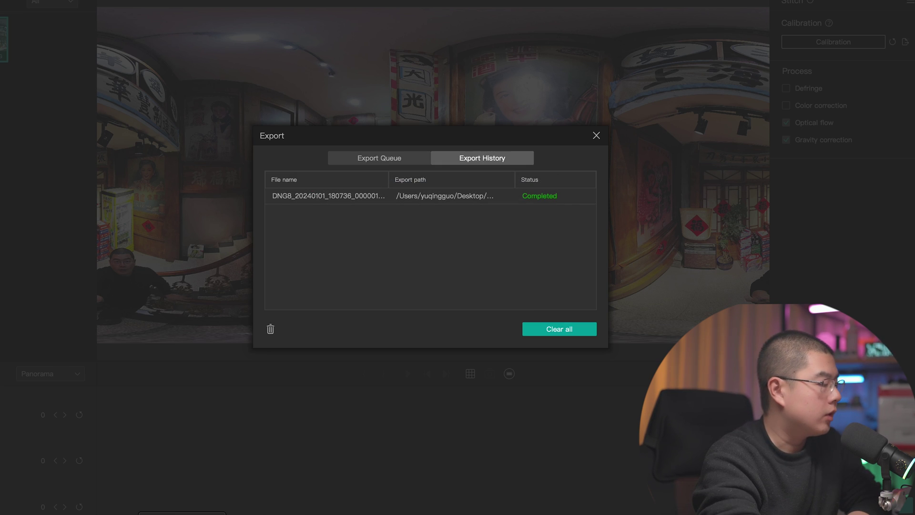
pyautogui.press('super+Tab')
# Navigate in Adobe Bridge through the Q3 Cali folder into KDOutput
pyautogui.doubleClick(214, 82)
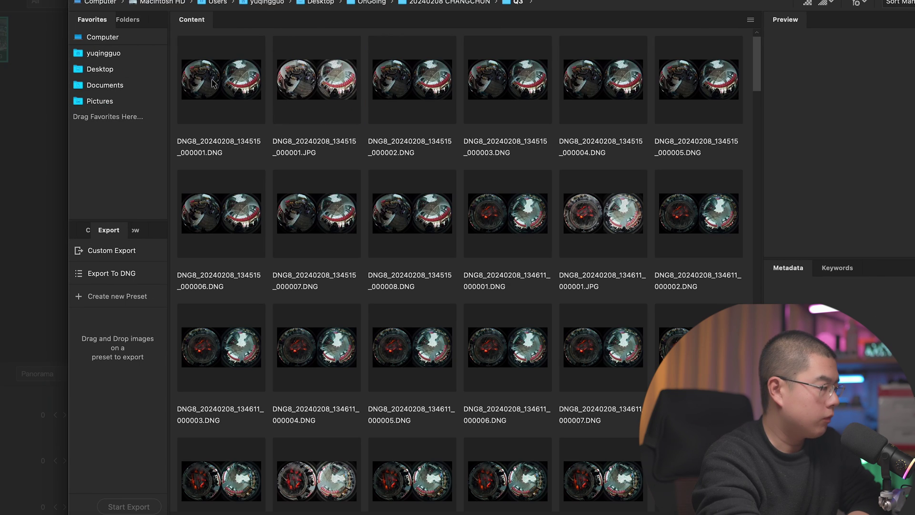
pyautogui.scroll(-10, 328, 142)
pyautogui.click(455, 2)
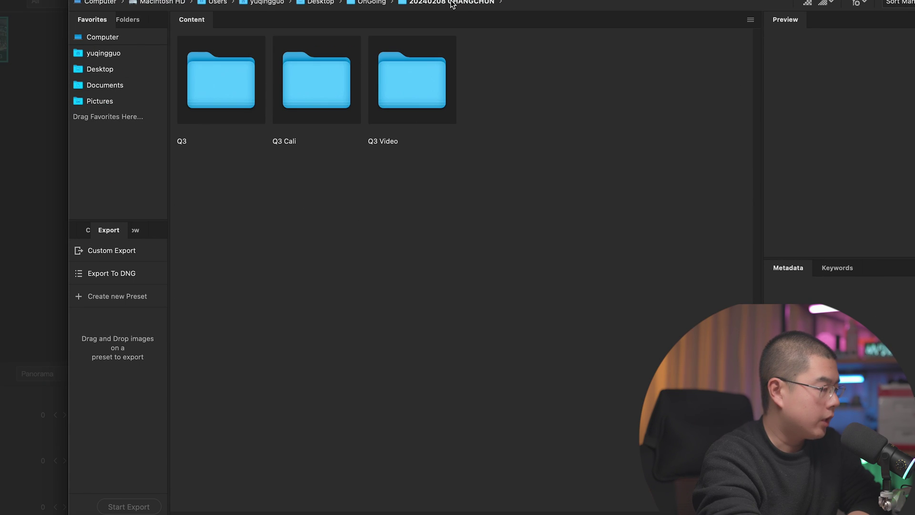
pyautogui.doubleClick(315, 85)
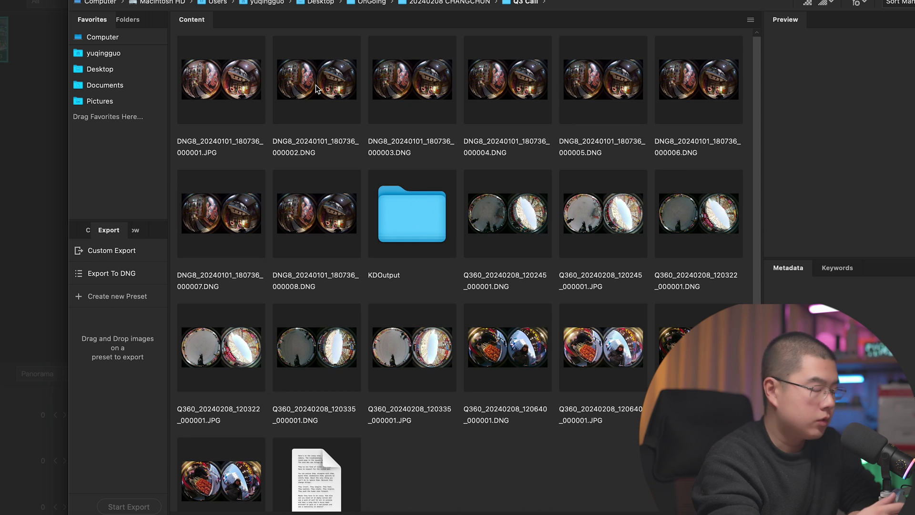
pyautogui.doubleClick(387, 226)
# Preview the cam0 then cam1 single-lens exports with a widened preview panel
pyautogui.click(225, 88)
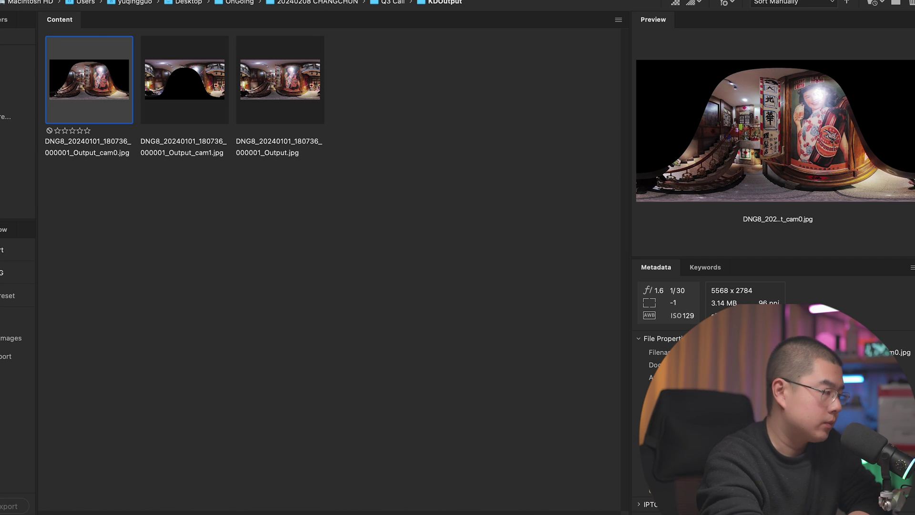
pyautogui.click(181, 66)
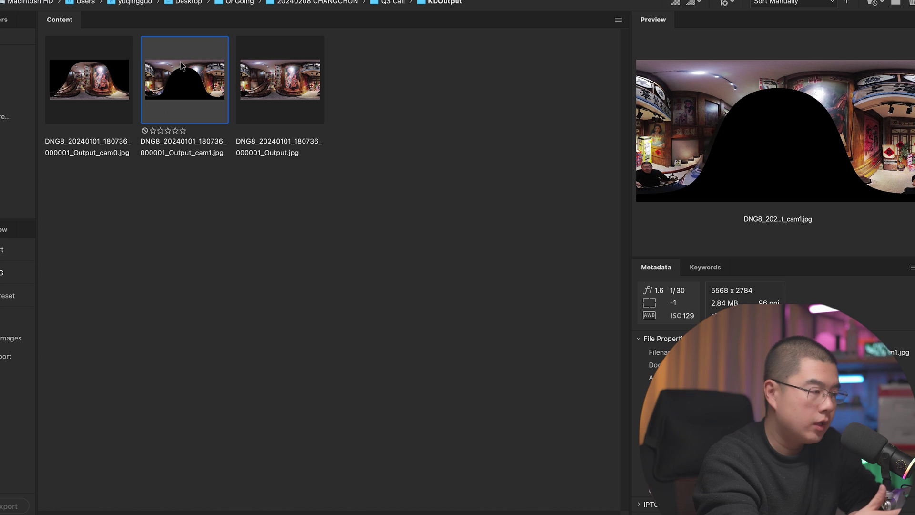
pyautogui.moveTo(630, 95); pyautogui.dragTo(456, 120)
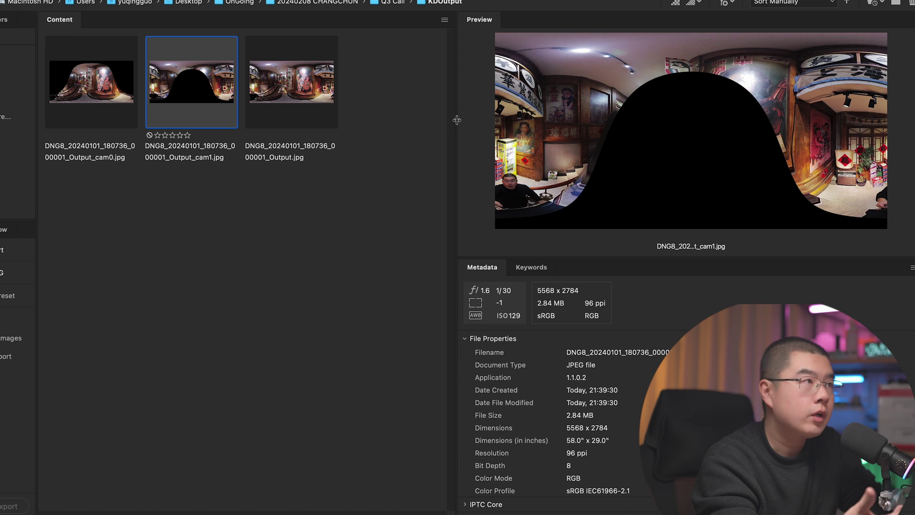